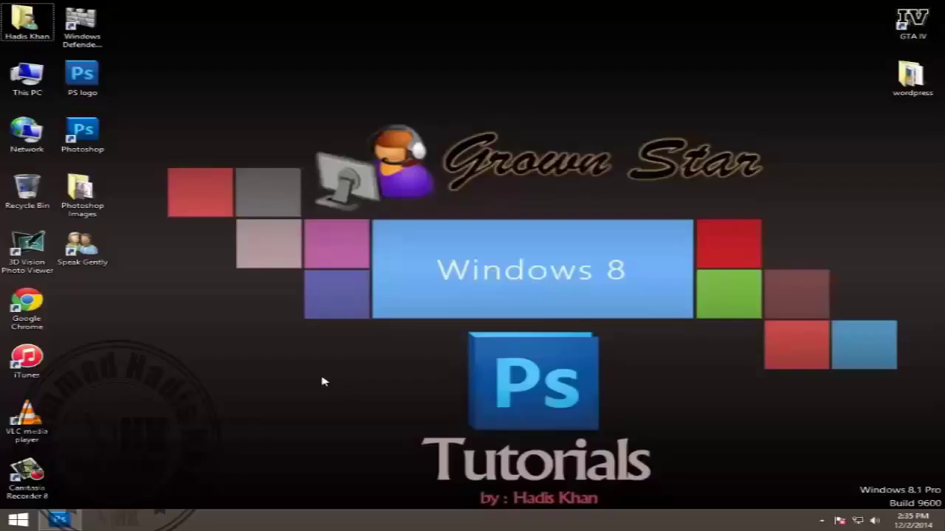
Step: Open the Photoshop Images folder on the desktop and preview the Bird photo full-screen
left_click(79, 520)
left_click(74, 520)
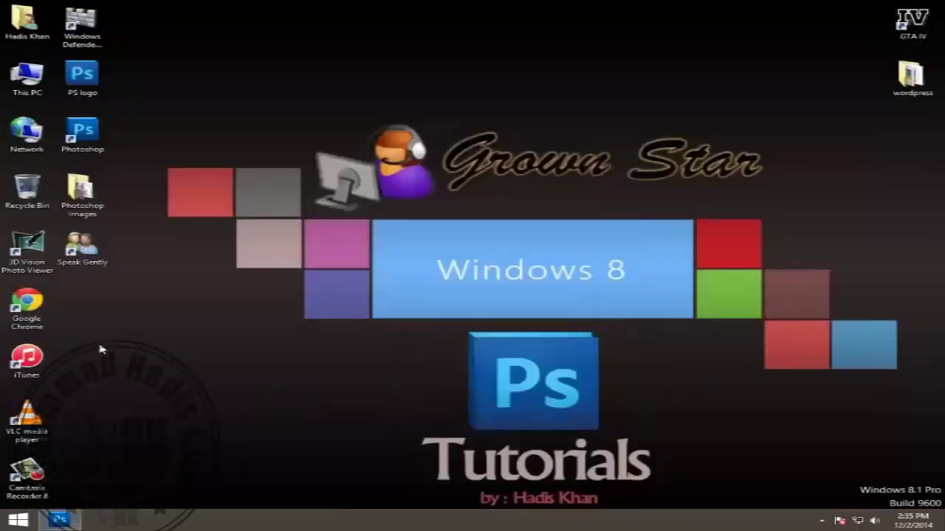
double_click(80, 193)
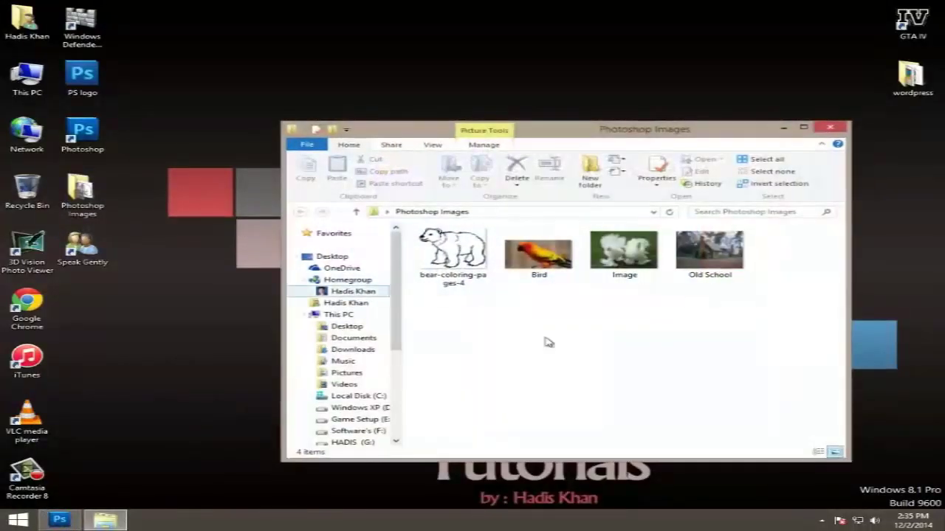
double_click(539, 248)
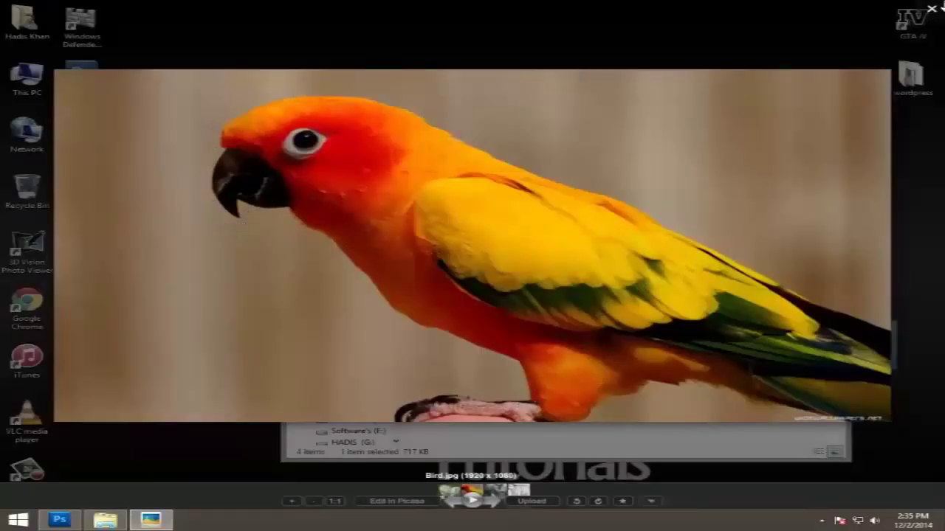
Step: Close the Bird preview and its folder, then reopen the Photoshop Images folder
left_click(933, 8)
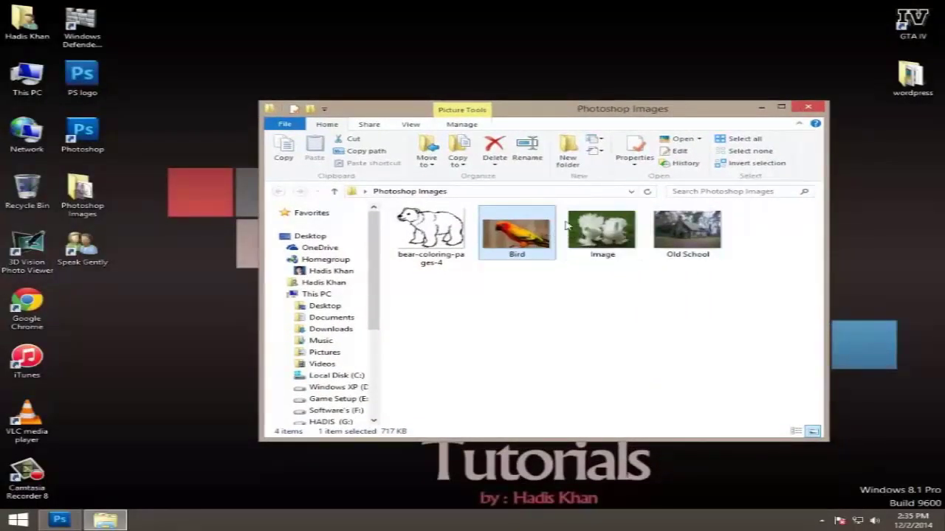
left_click(808, 108)
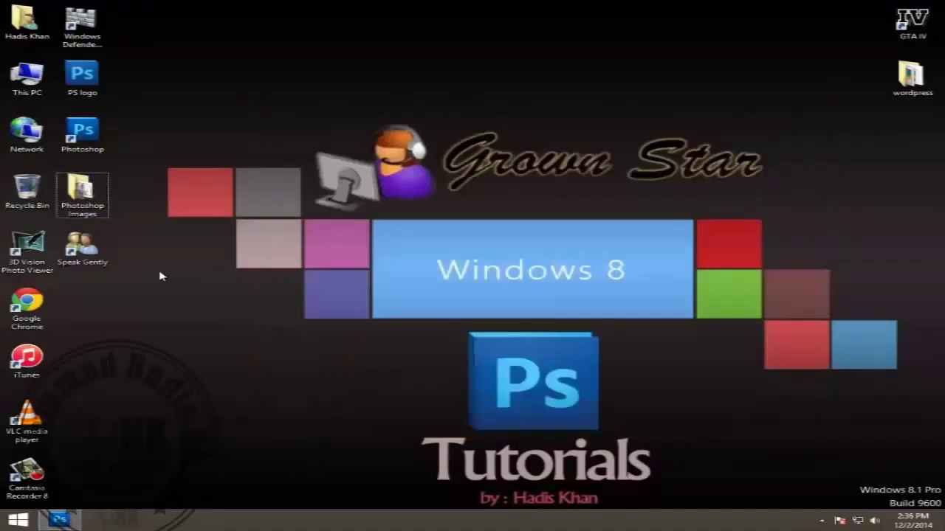
double_click(102, 192)
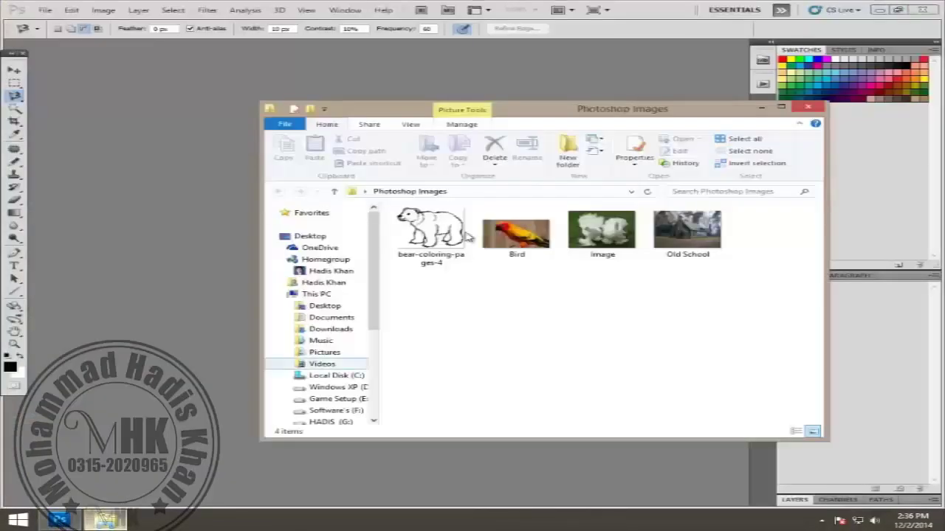
Step: Drag the Bird photo into Photoshop as a test, then close that document
left_click(524, 240)
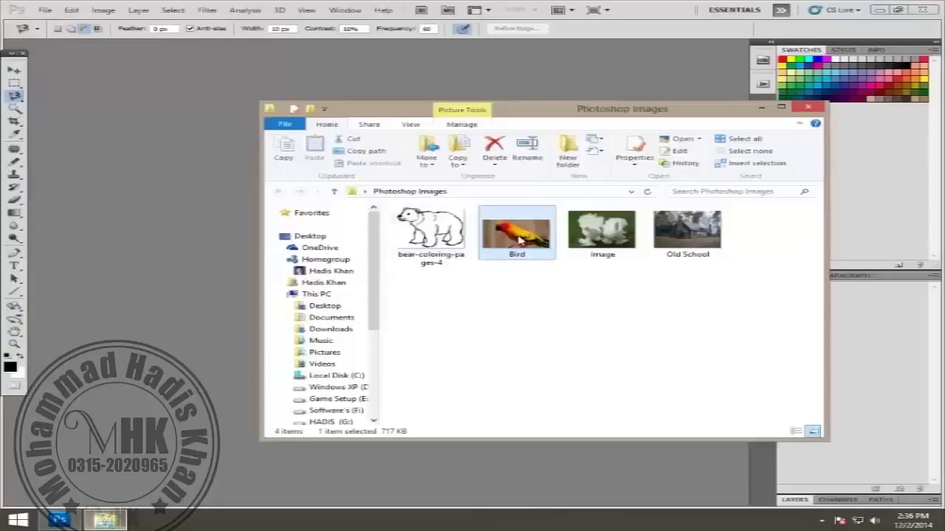
mouse_move(520, 240)
left_mouse_down()
mouse_move(167, 249)
mouse_move(184, 247)
left_mouse_up()
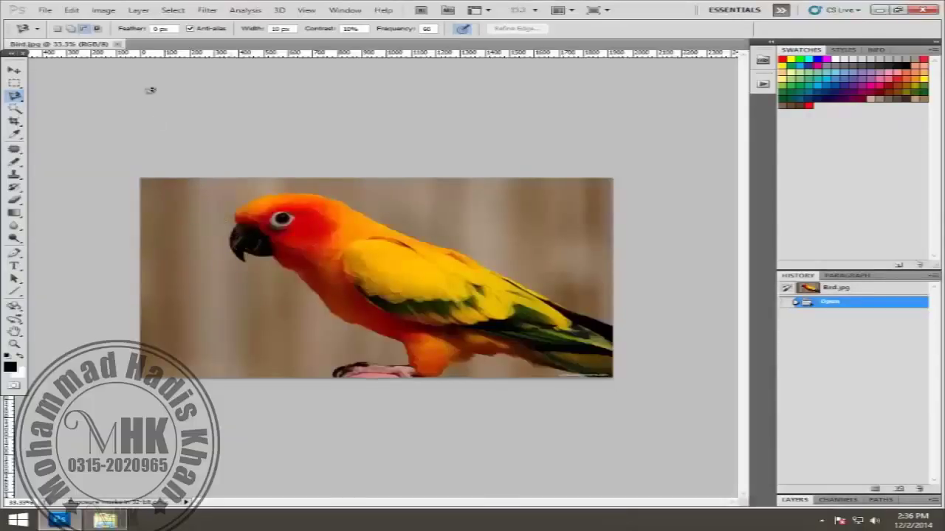
left_click(117, 44)
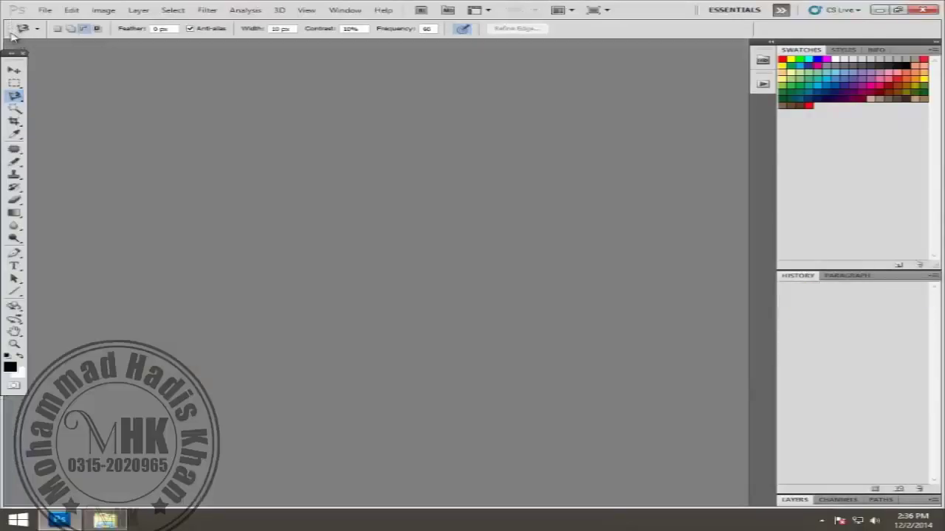
Step: Open Bird.jpg from the Photoshop Images folder using File > Open
left_click(44, 10)
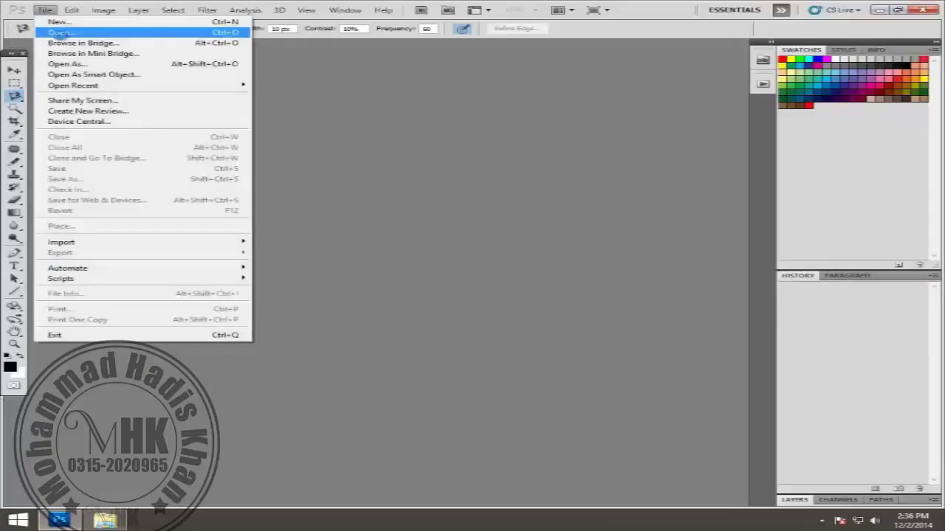
left_click(59, 33)
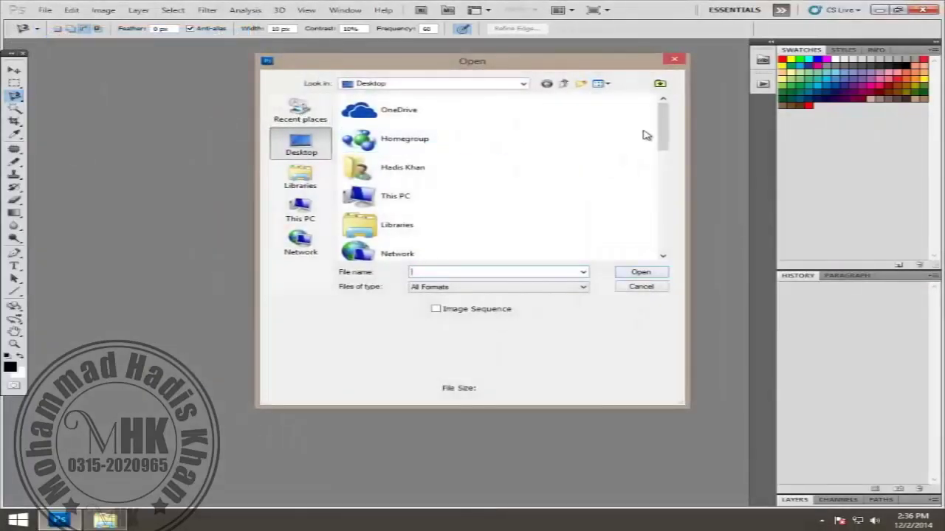
left_click_drag(662, 127, 654, 190)
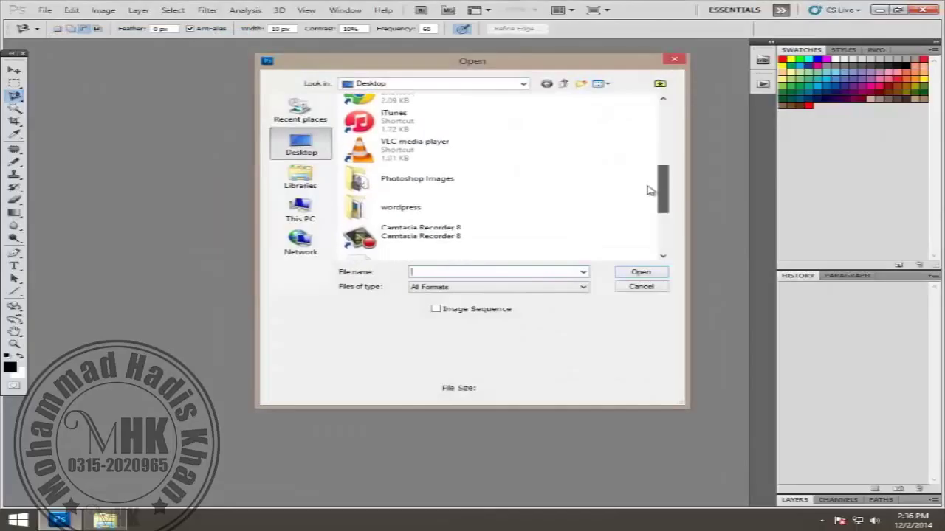
double_click(441, 184)
double_click(456, 137)
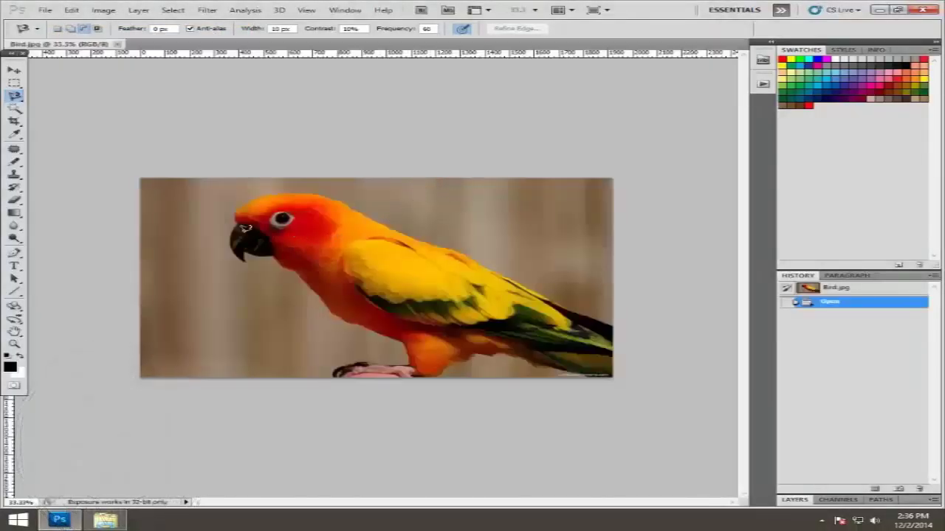
Step: Choose the plain Lasso Tool from the Marquee and Lasso toolbox flyouts
left_click(16, 86)
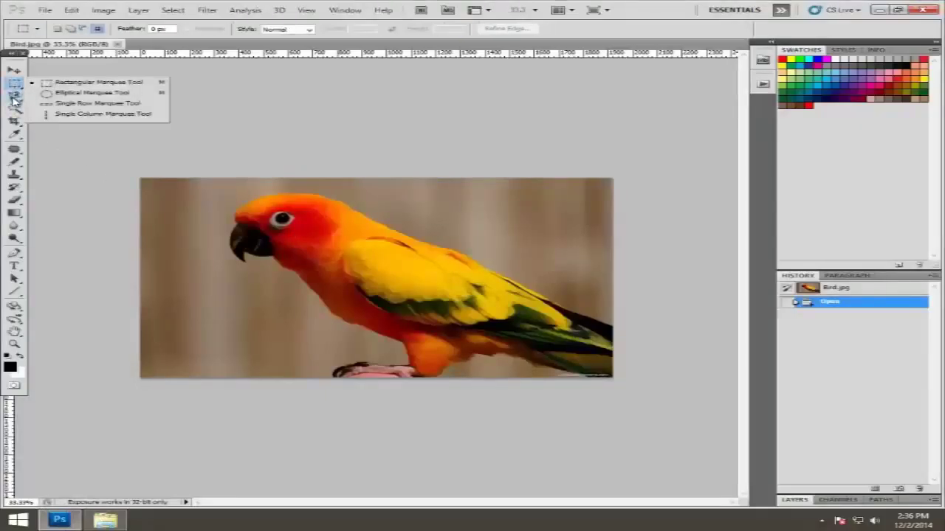
left_click(15, 99)
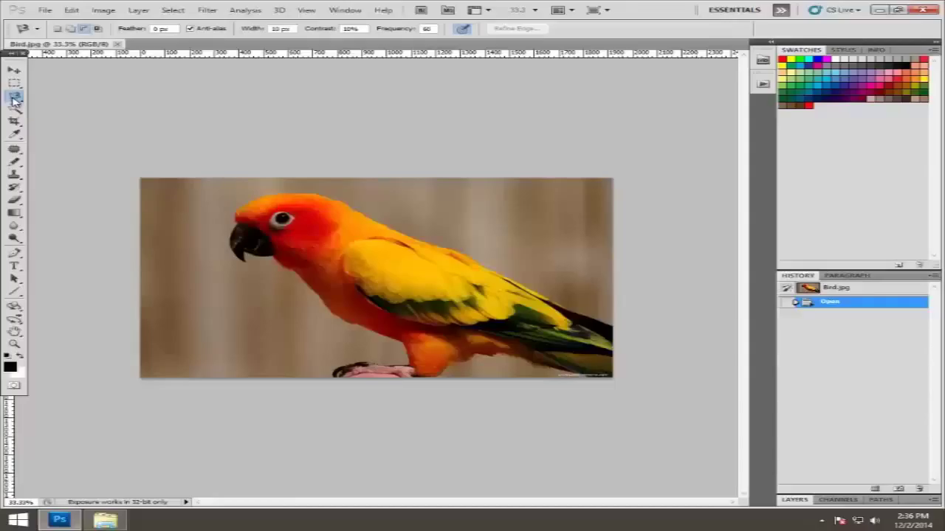
left_click(15, 99)
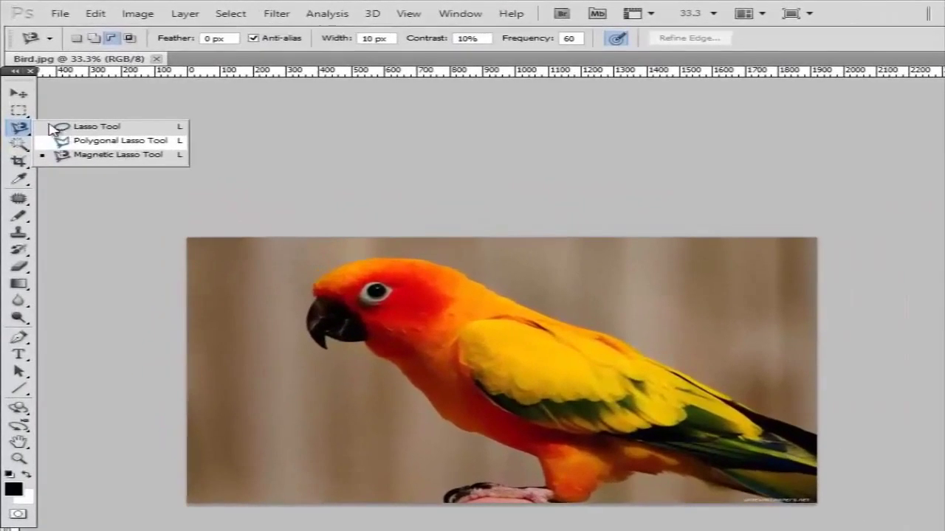
left_click(19, 110)
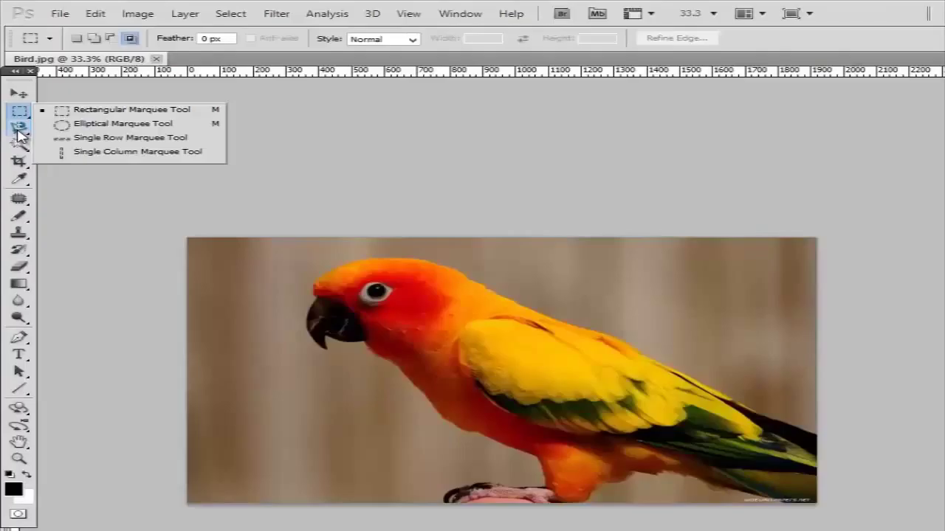
left_click(18, 128)
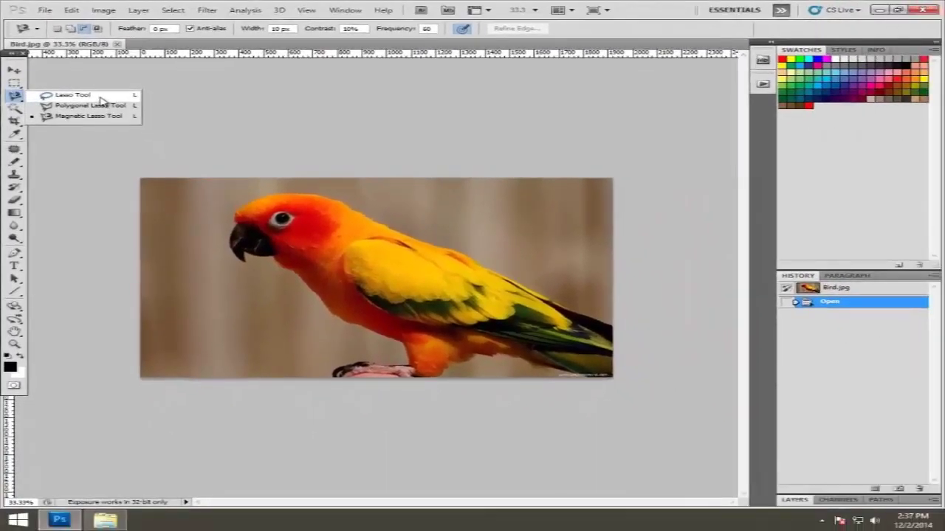
left_click(118, 127)
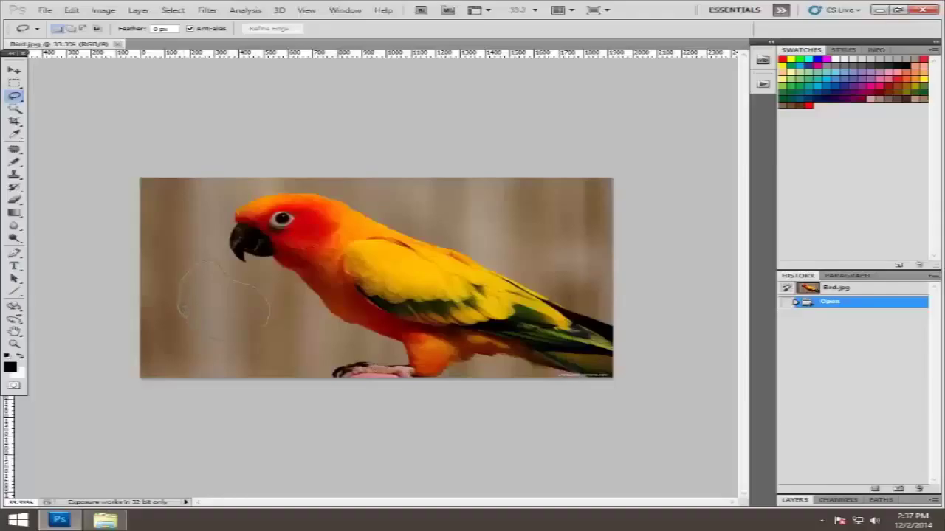
Step: Draw and clear a trial lasso, then zoom to 100% on the parrot's head
left_click_drag(270, 319, 279, 309)
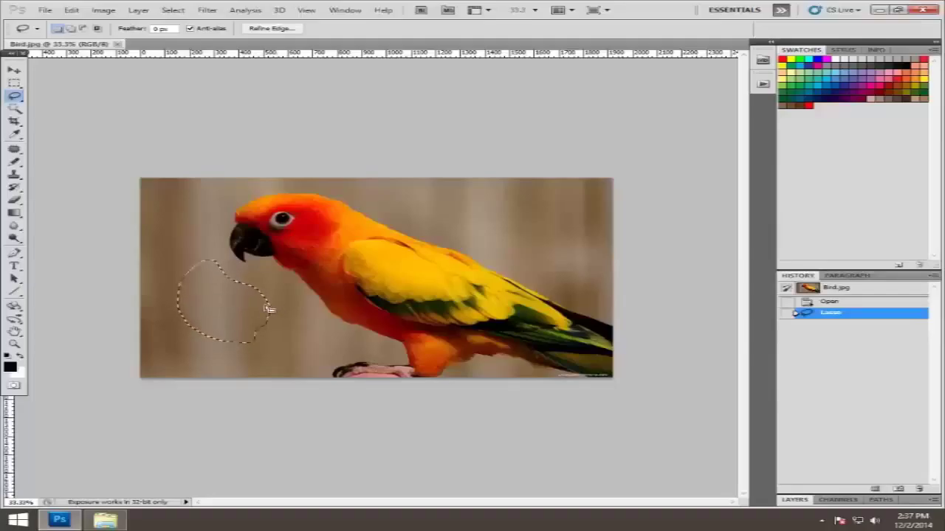
left_click(268, 308)
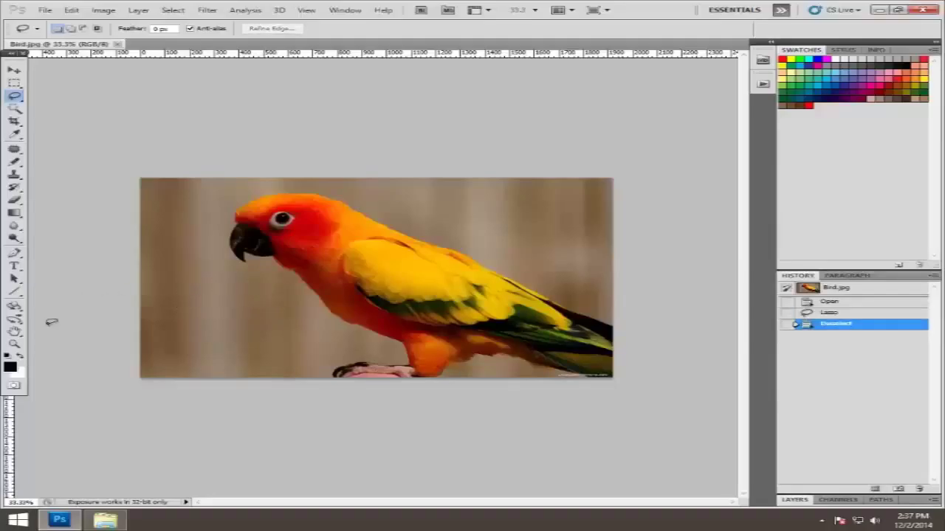
left_click(14, 345)
left_click(248, 255)
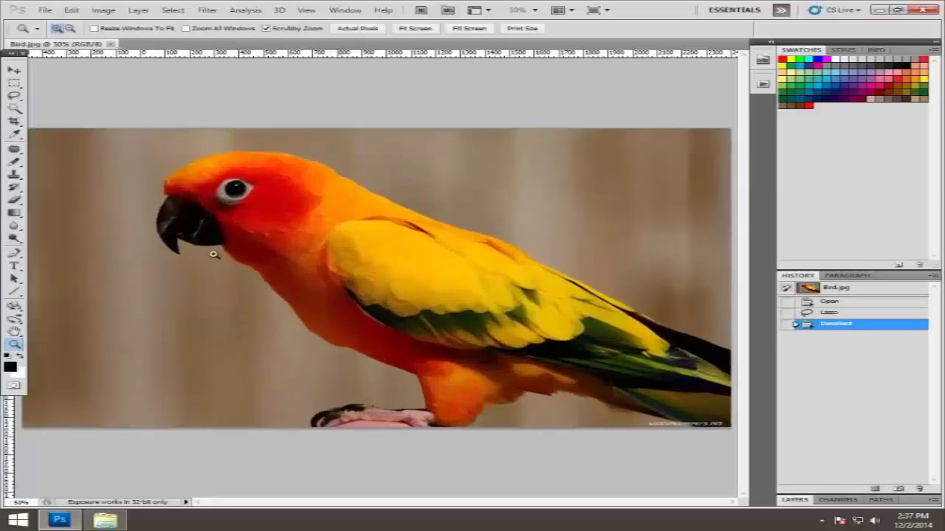
left_click_drag(214, 255, 223, 235)
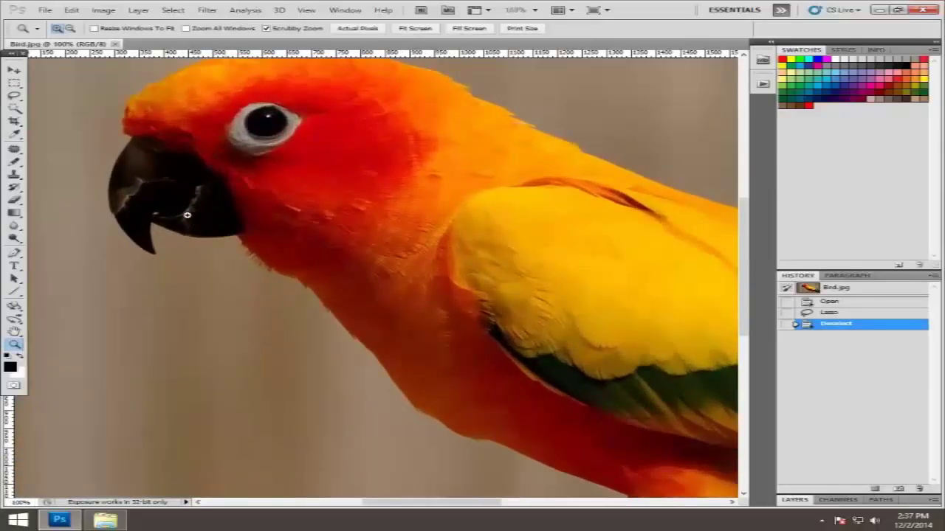
Step: Trace a freehand lasso around the beak, head and neck, closing it into a selection
left_click(14, 97)
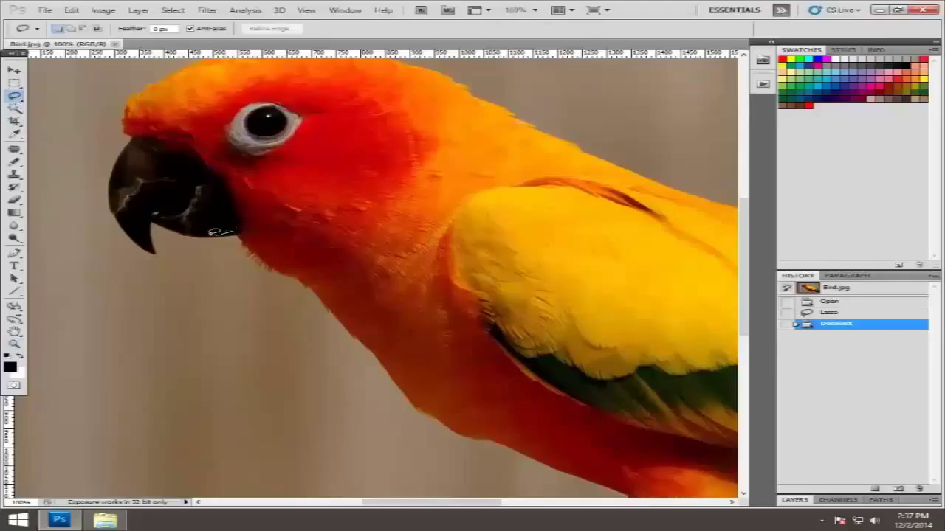
left_click_drag(211, 233, 157, 218)
mouse_move(148, 248)
left_mouse_down()
mouse_move(119, 219)
mouse_move(111, 190)
left_mouse_up()
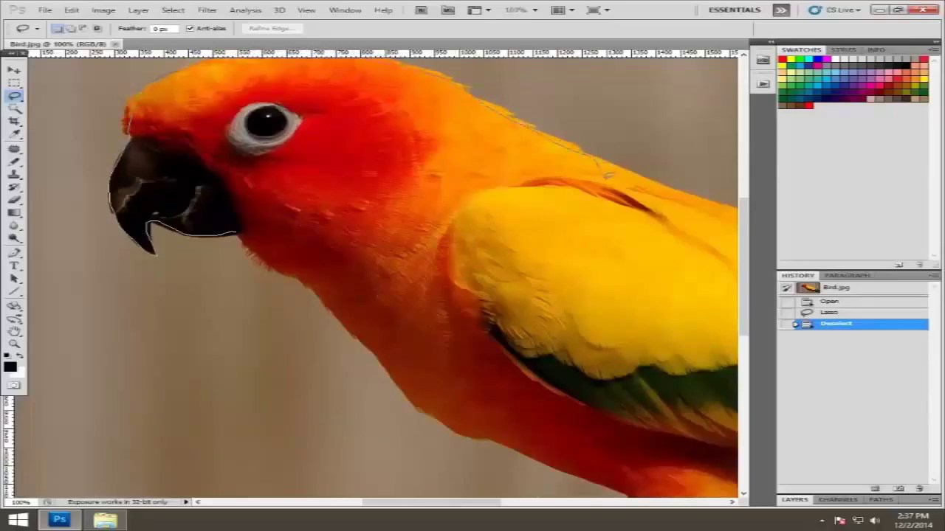
left_click_drag(546, 242, 364, 316)
left_click_drag(324, 292, 274, 267)
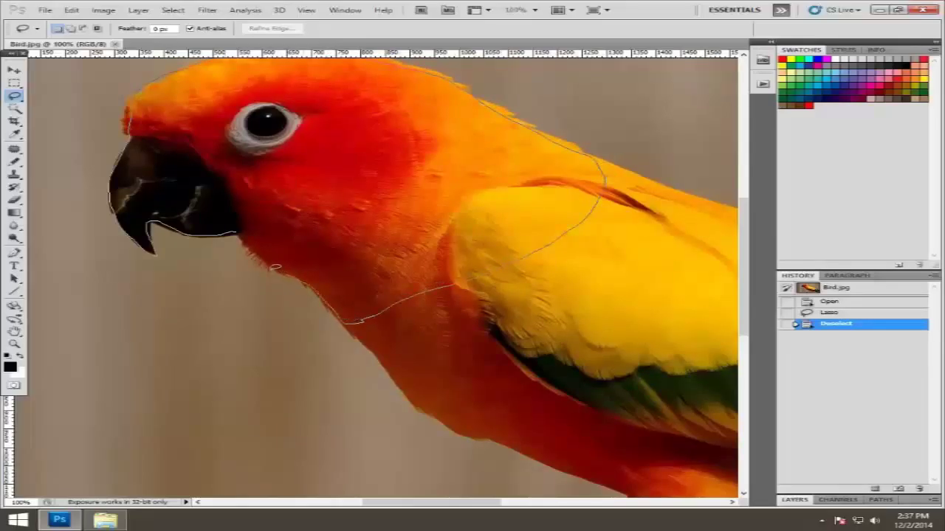
left_click_drag(245, 230, 243, 232)
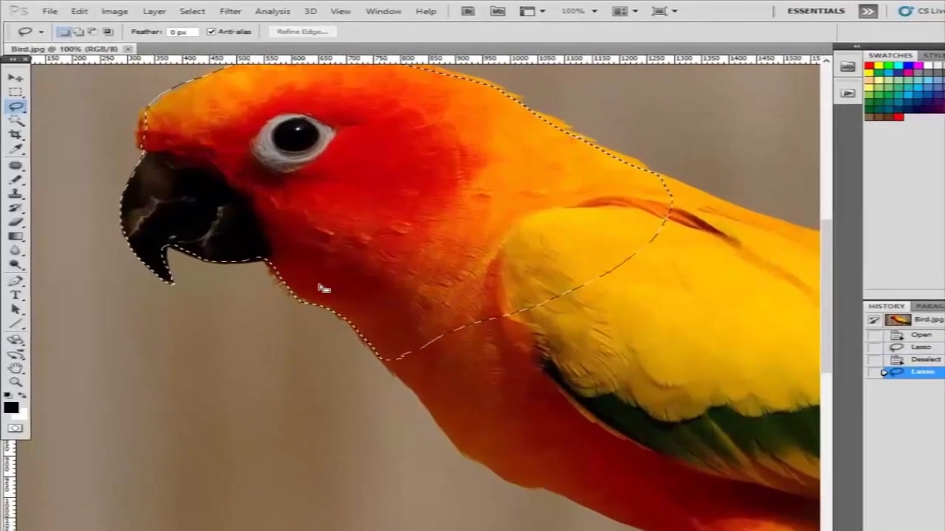
Step: Zoom out to 66.7% and switch to the Polygonal Lasso Tool
key("ctrl+minus")
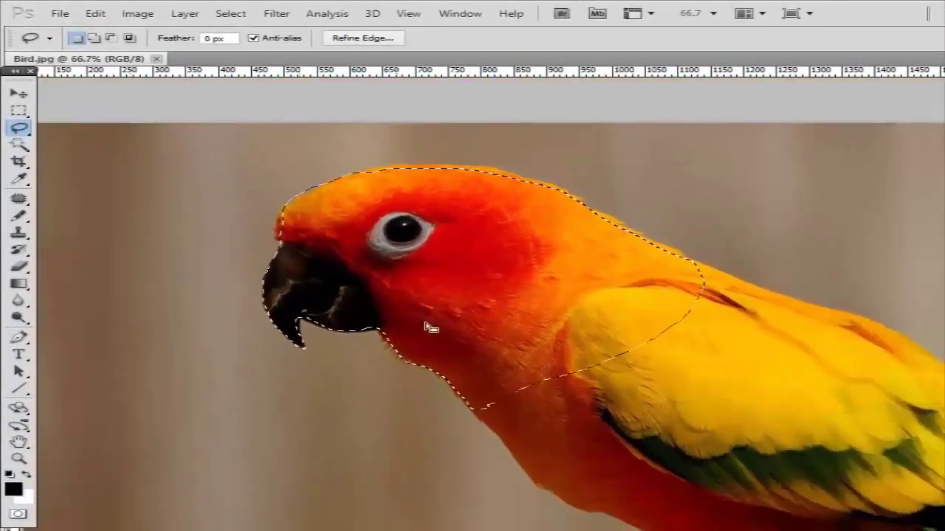
left_click(20, 144)
left_click(19, 127)
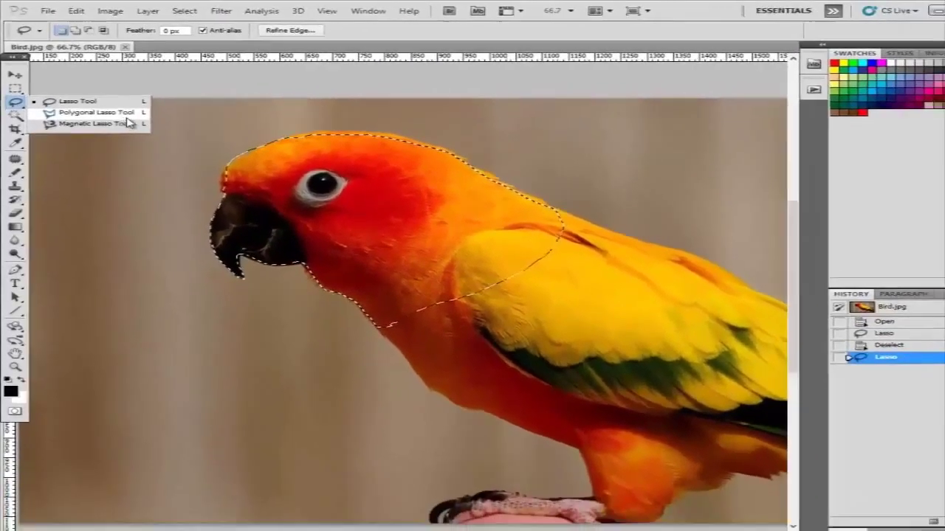
left_click(127, 115)
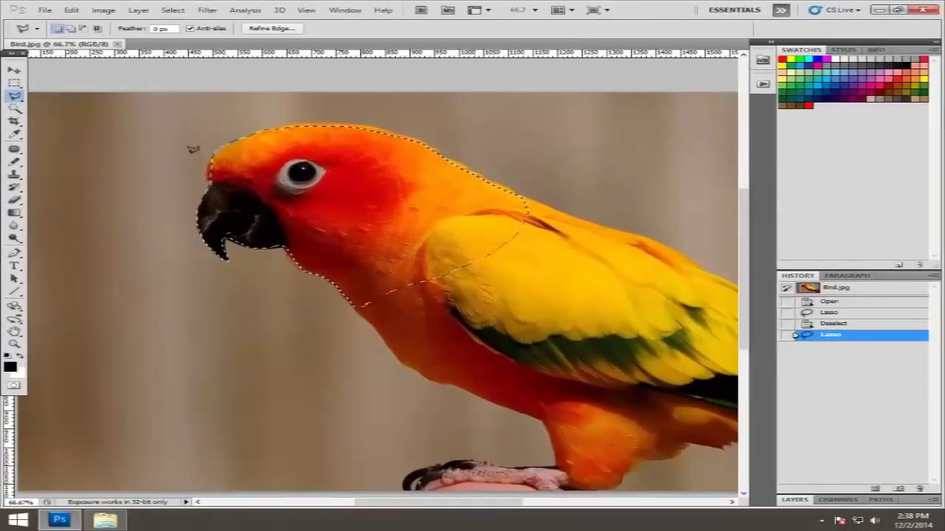
left_click(173, 10)
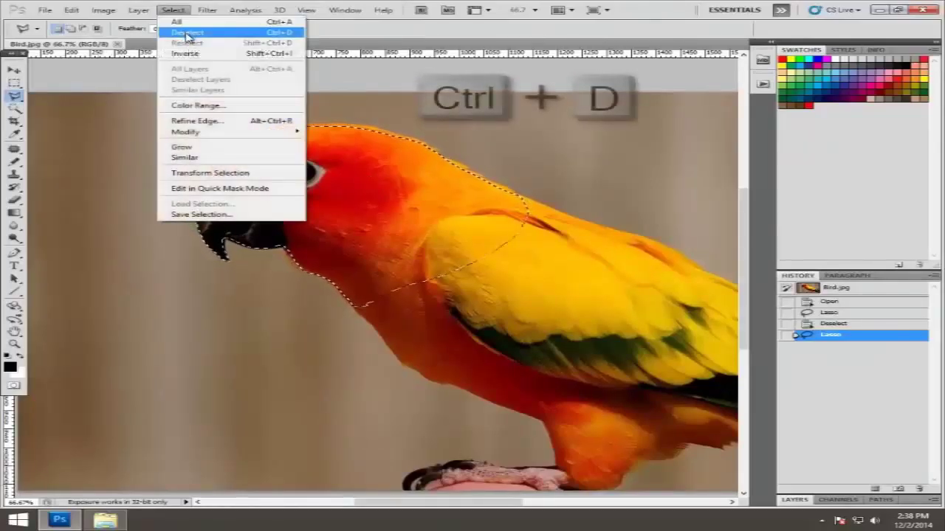
Step: Deselect the head and switch to the Polygonal Lasso Tool
left_click(187, 34)
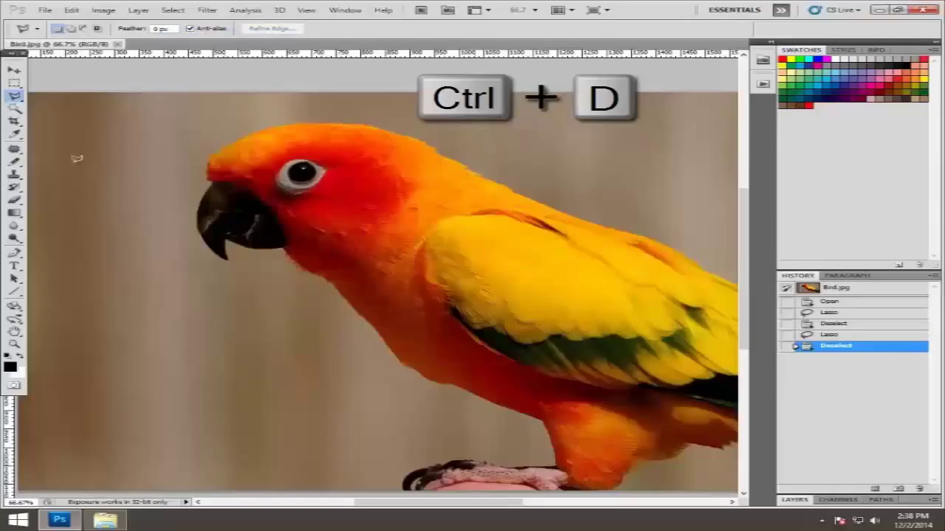
right_click(15, 96)
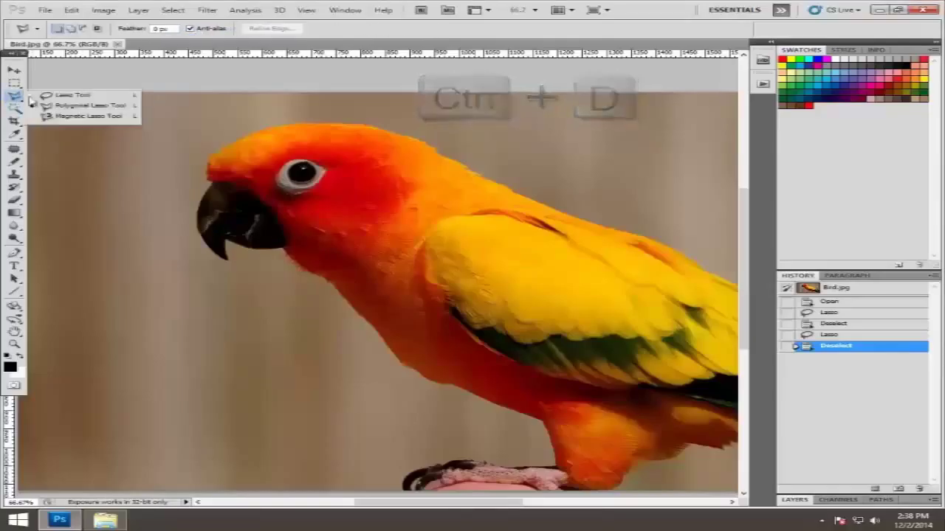
left_click(87, 109)
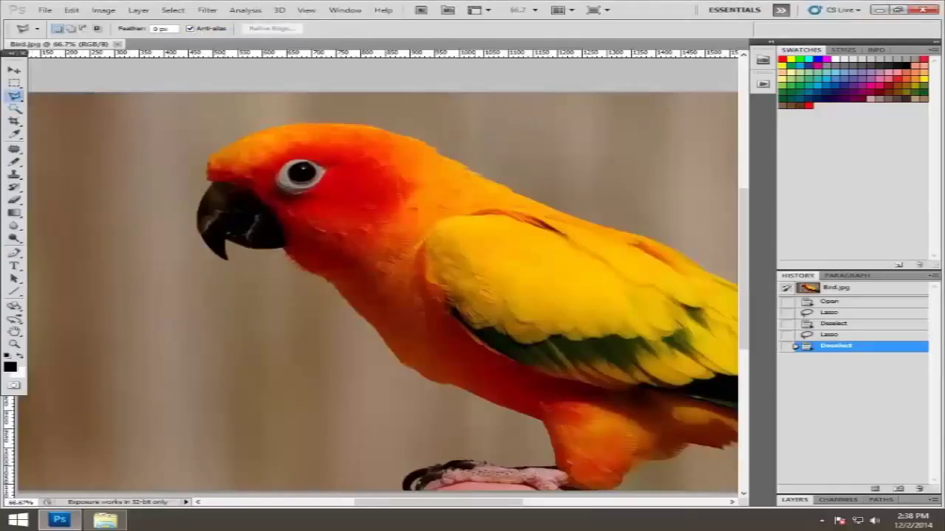
Step: Place polygonal lasso points around the beak tip, front and top of the head
left_click(280, 247)
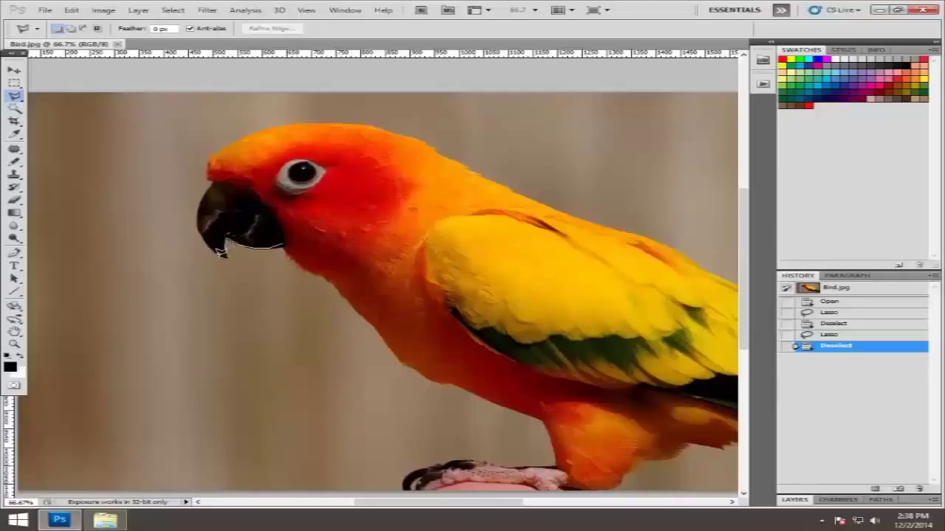
left_click(224, 256)
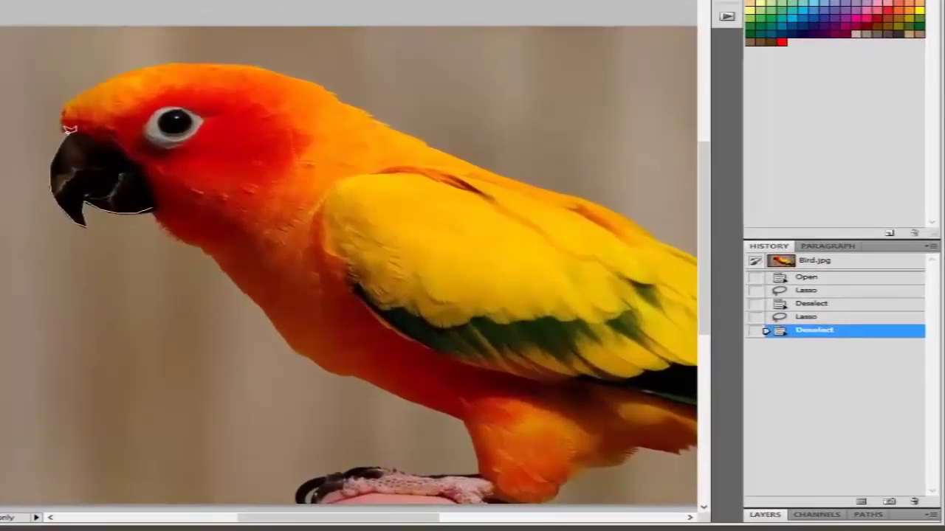
left_click_drag(74, 127, 84, 83)
mouse_move(134, 65)
left_mouse_down()
mouse_move(238, 51)
mouse_move(238, 59)
mouse_move(285, 64)
mouse_move(367, 98)
mouse_move(371, 111)
mouse_move(443, 152)
mouse_move(315, 258)
mouse_move(242, 280)
mouse_move(219, 247)
mouse_move(186, 238)
mouse_move(149, 205)
left_mouse_up()
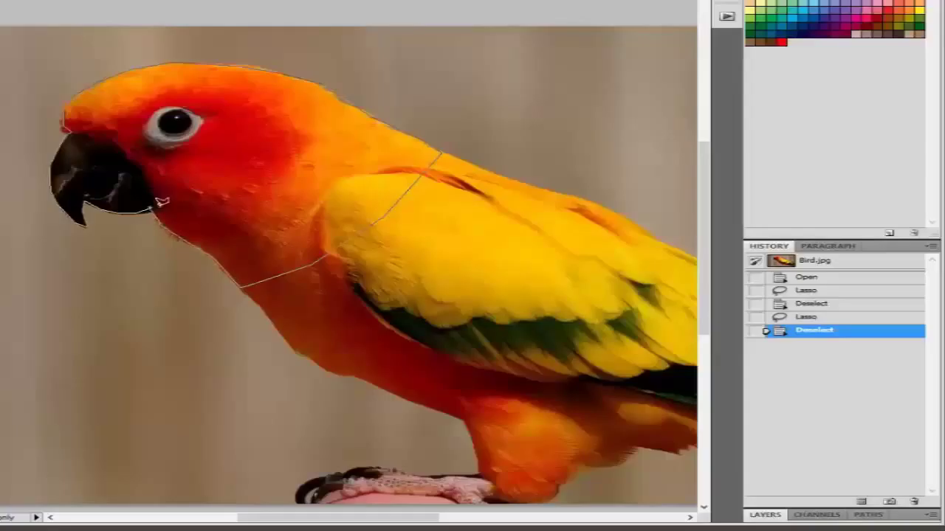
double_click(152, 203)
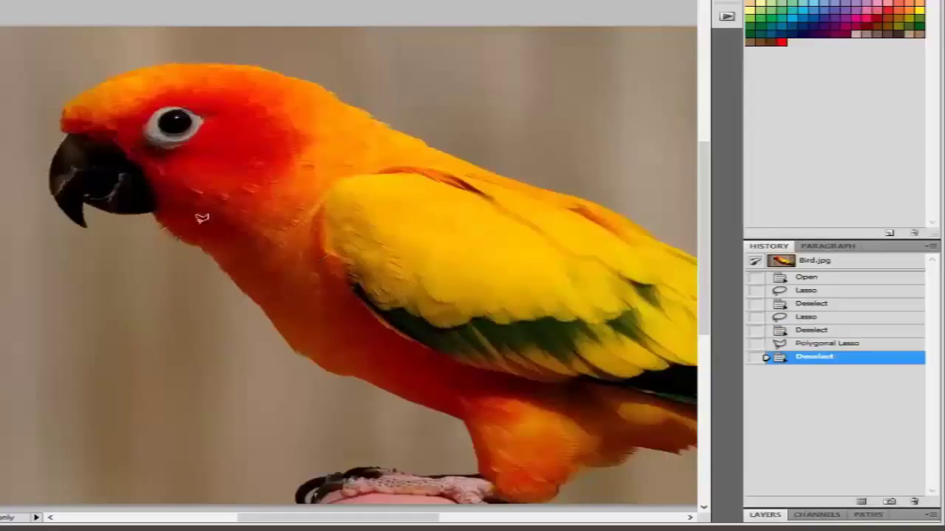
Step: Restore the polygonal head selection using the History panel and Ctrl+Alt+Z
left_click(831, 344)
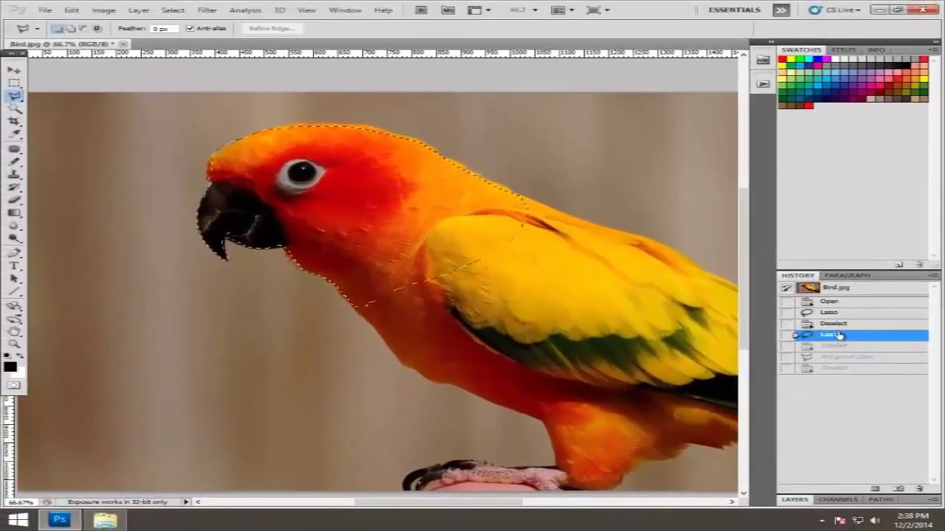
key("ctrl+alt+z")
key("ctrl+alt+z")
key("ctrl+alt+z")
left_click(834, 368)
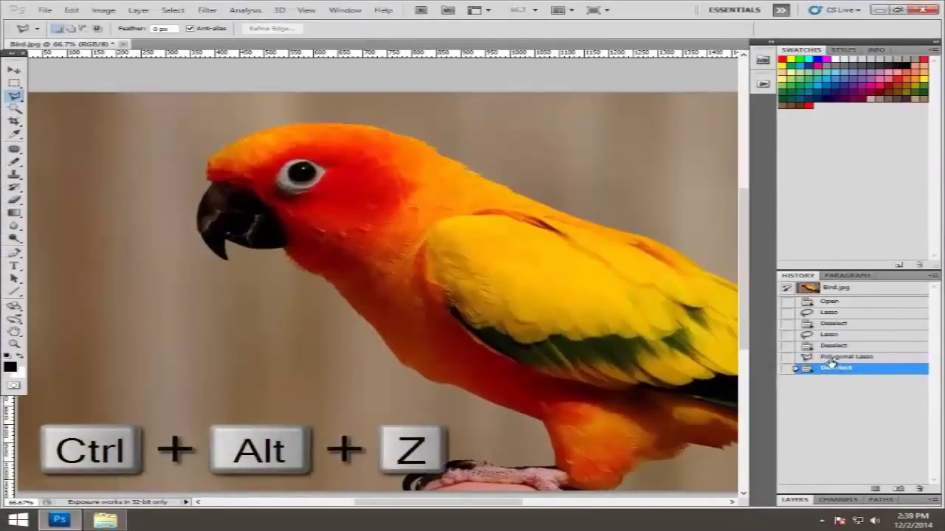
key("ctrl+alt+z")
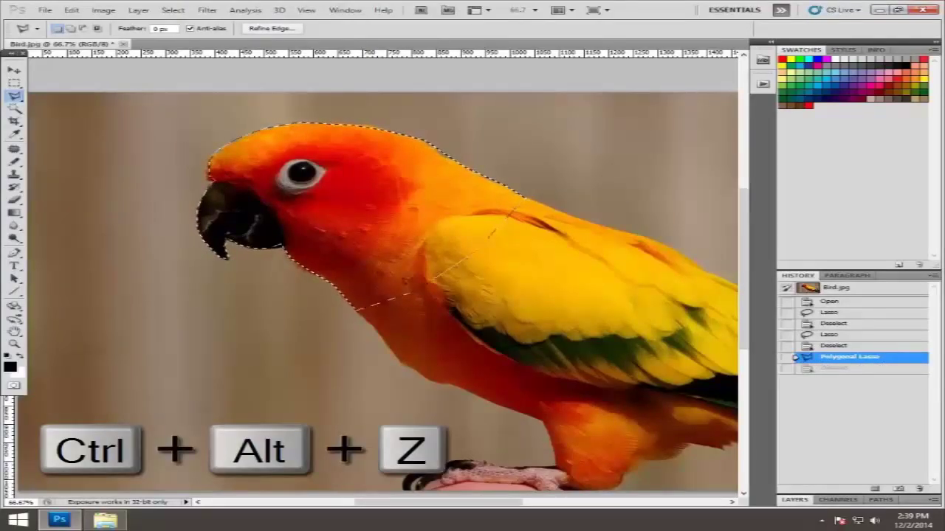
Step: Test-move the selected head, undo the move, then deselect
left_click_drag(391, 222, 379, 243)
key("ctrl+z")
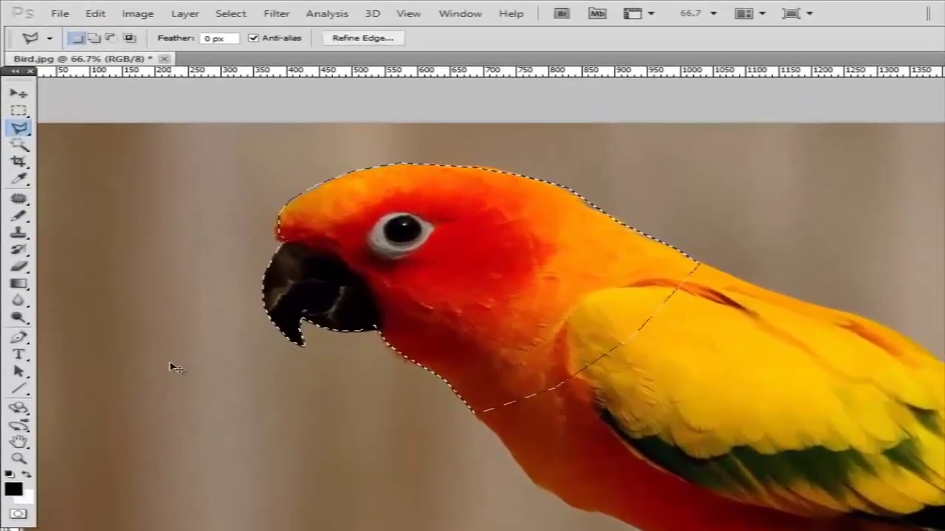
key("ctrl+d")
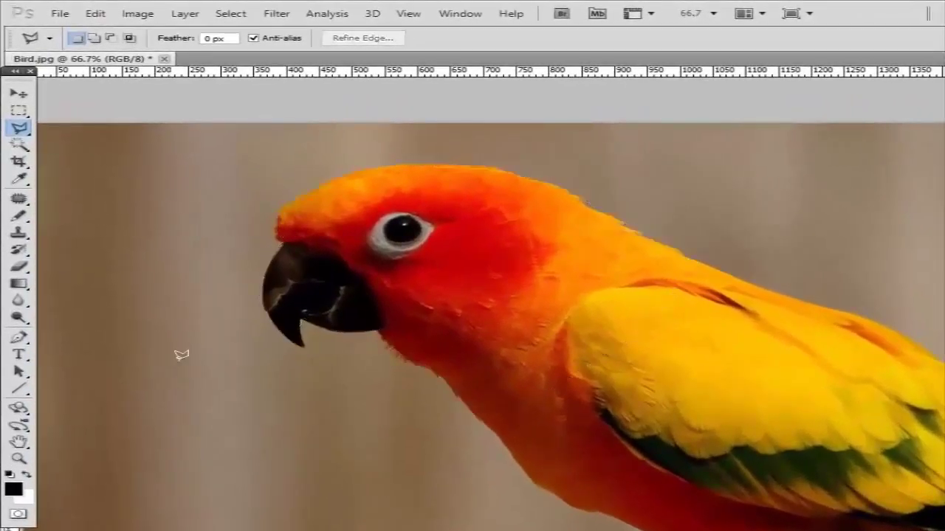
Step: Switch to the Magnetic Lasso Tool from the lasso flyout
right_click(18, 128)
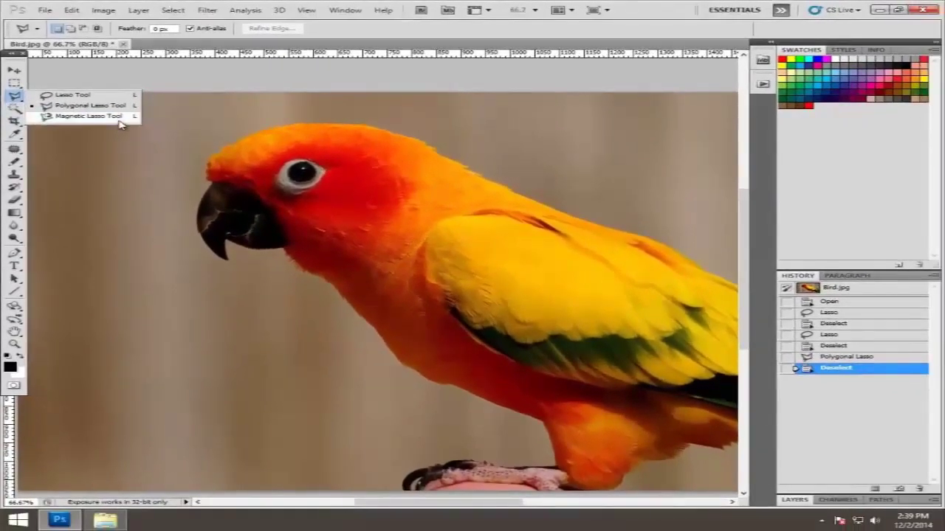
left_click(89, 116)
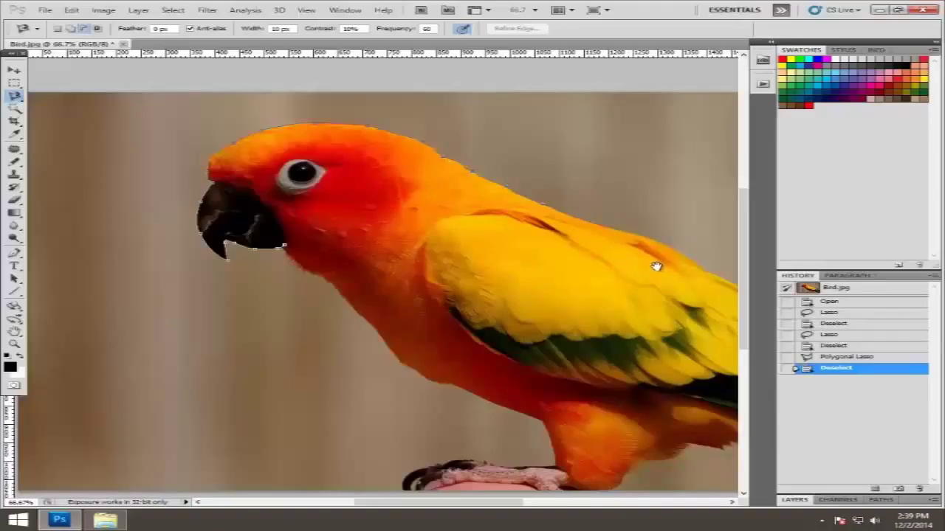
Step: Trace the whole parrot with the Magnetic Lasso, fixing a stray segment, and close the outline
mouse_move(654, 262)
left_mouse_down()
mouse_move(399, 224)
mouse_move(392, 238)
left_mouse_up()
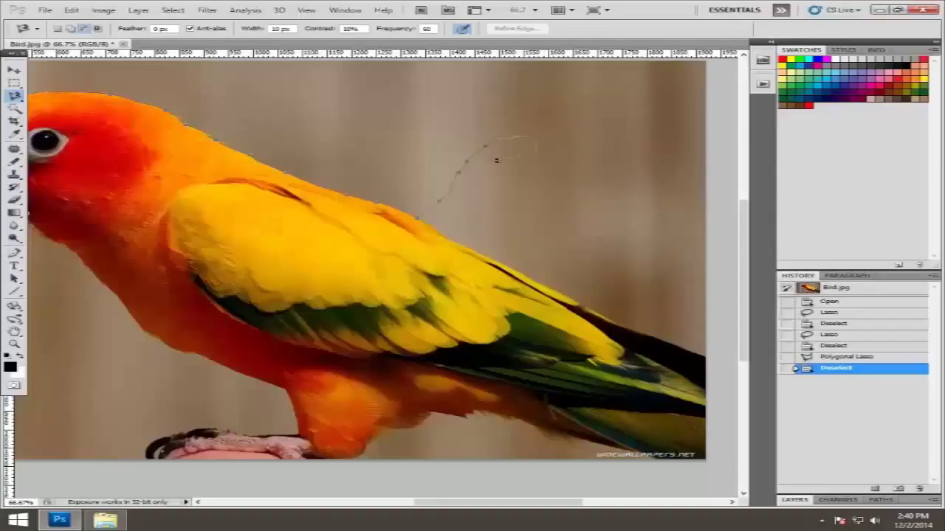
key("Delete")
key("Delete")
key("Delete")
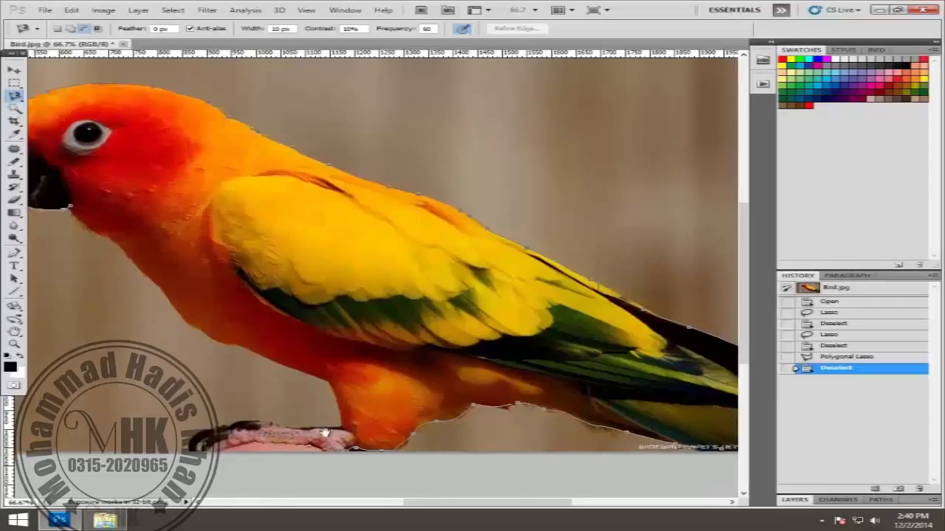
left_click_drag(226, 448, 338, 430)
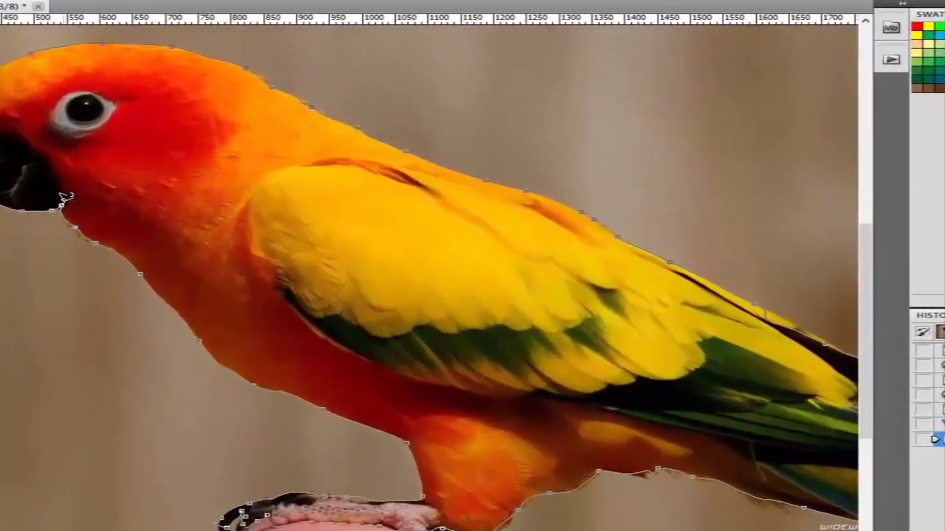
double_click(63, 197)
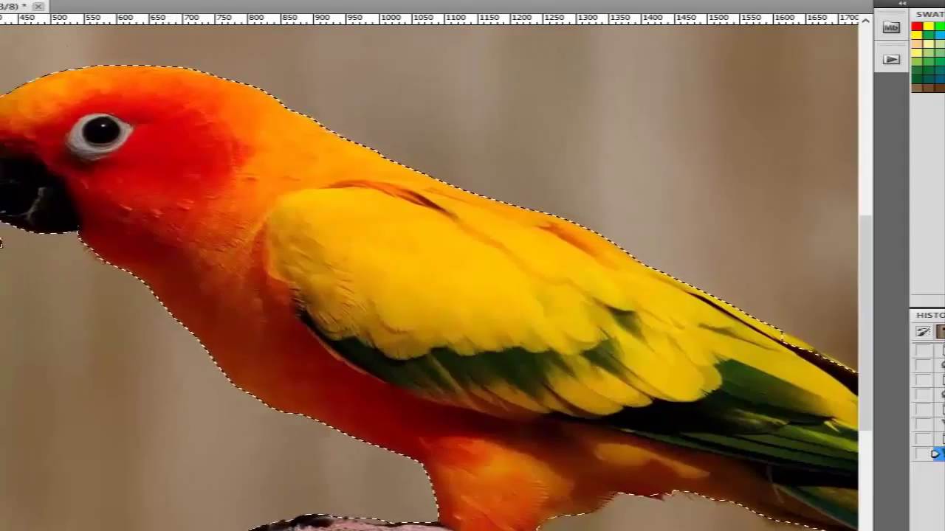
Step: Zoom out to the whole photo and reselect the Magnetic Lasso Tool
left_click(489, 53)
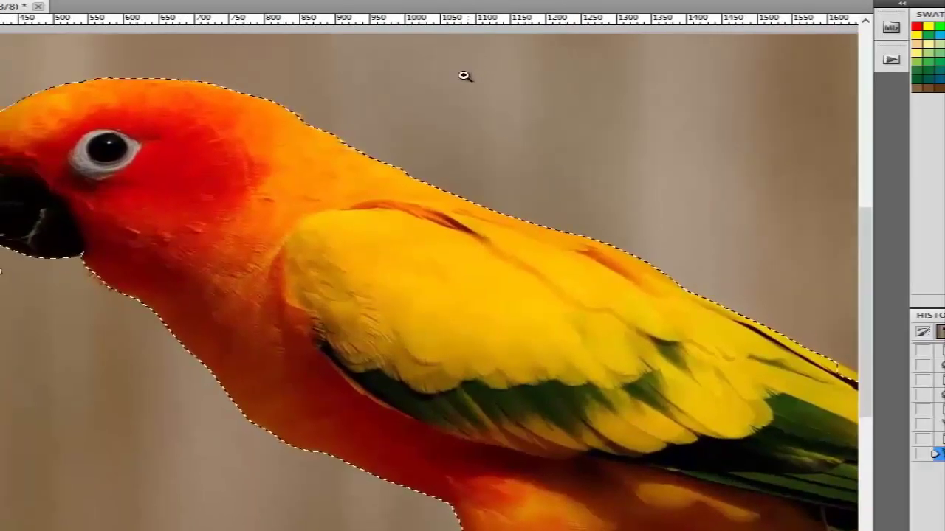
left_click(367, 104, "alt")
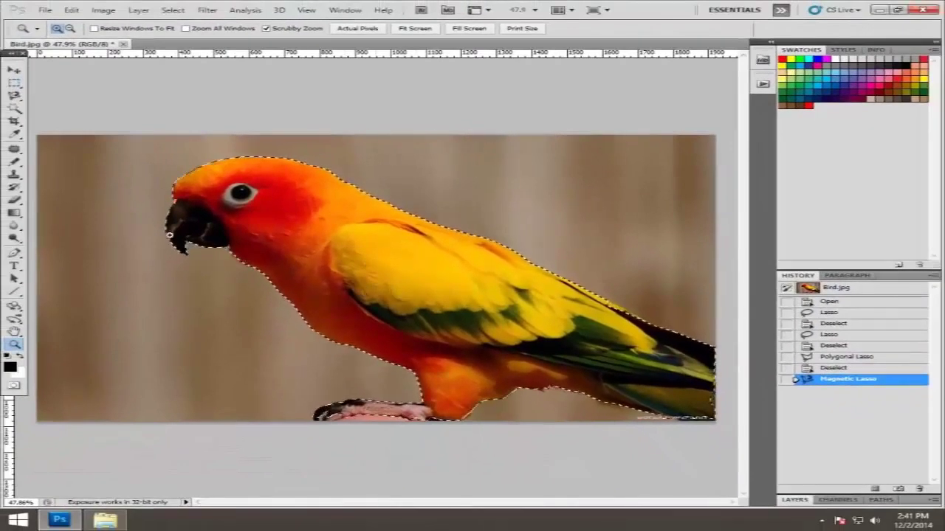
left_click(15, 98)
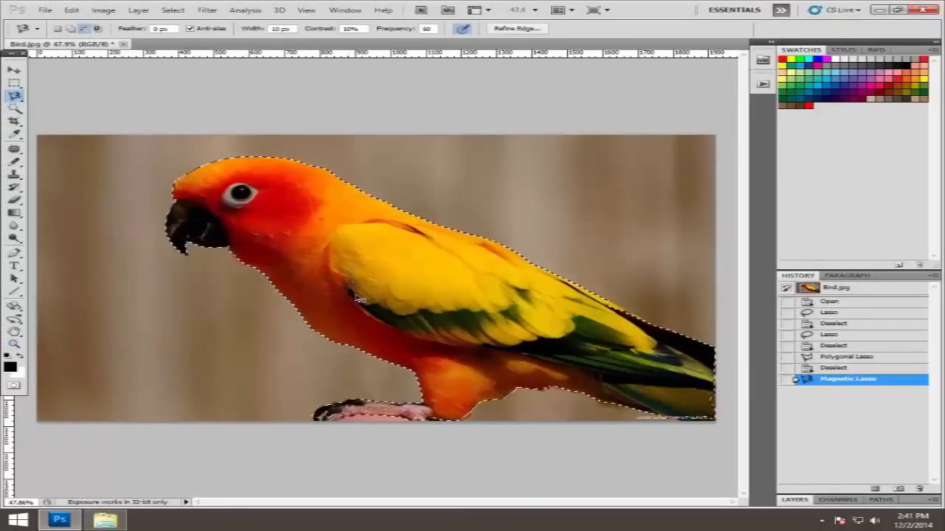
Step: Test-move the parrot selection, undo it with Ctrl+Alt+Z, and expand the Layers panel
mouse_move(355, 301)
left_mouse_down()
mouse_move(388, 287)
mouse_move(359, 298)
left_mouse_up()
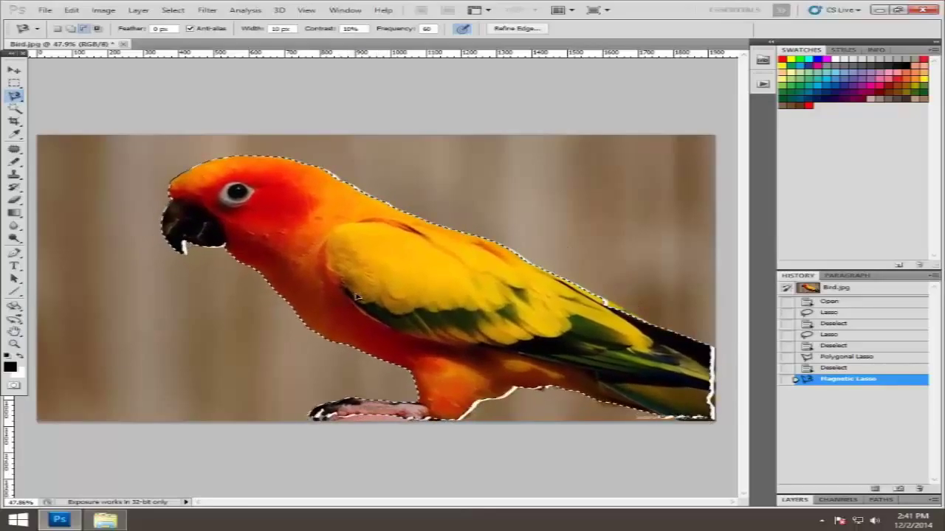
left_click_drag(359, 299, 361, 298)
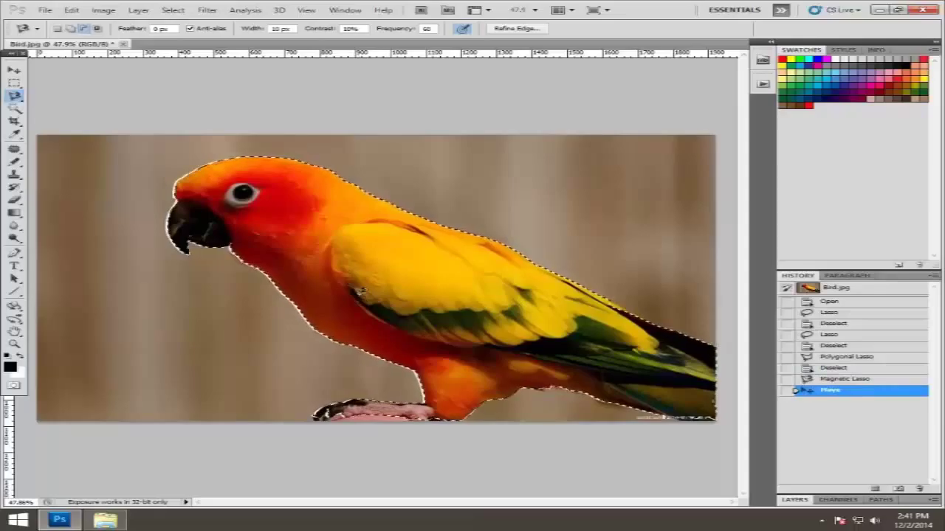
key("ctrl+alt+z")
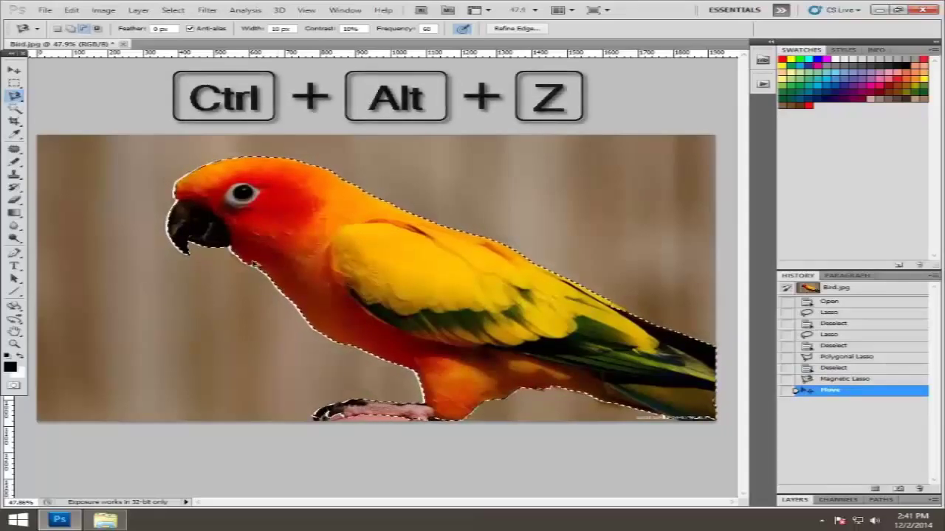
key("ctrl+alt+z")
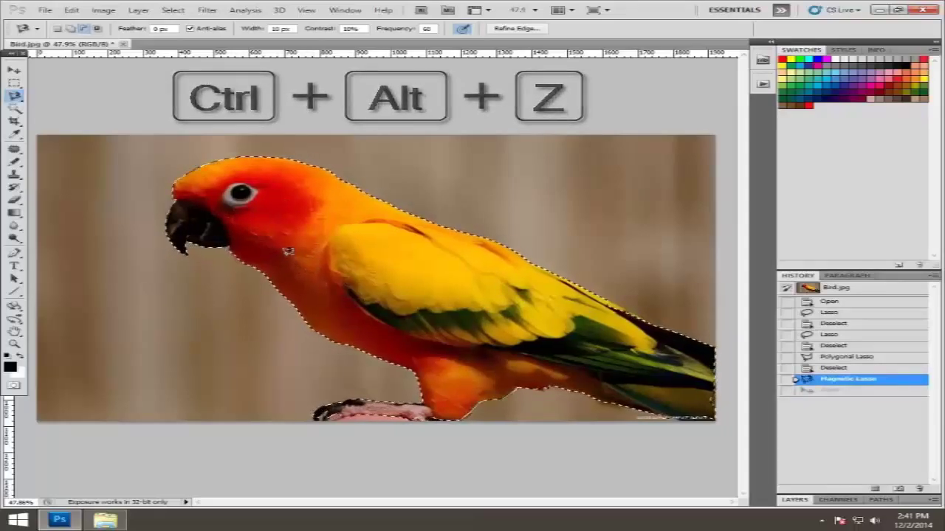
left_click(795, 500)
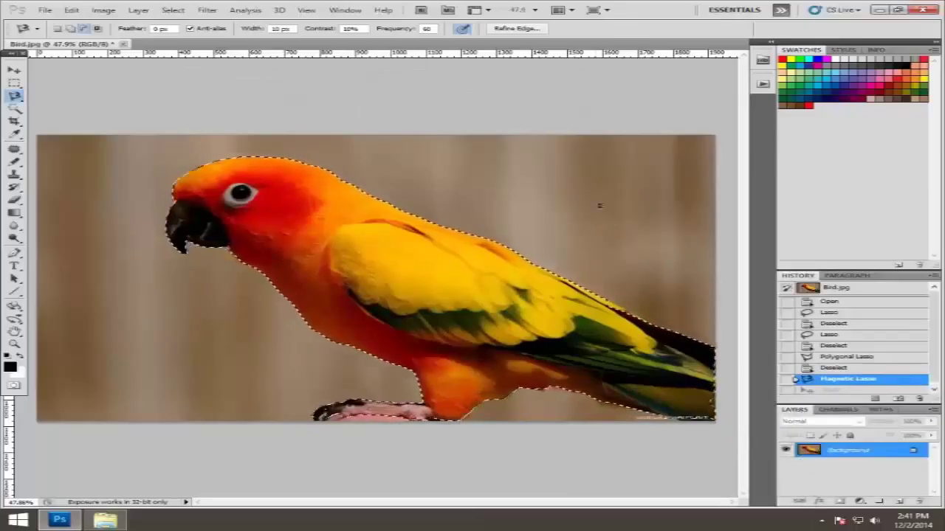
Step: Convert the Background layer into Layer 0 through the New Layer dialog
left_click(361, 13)
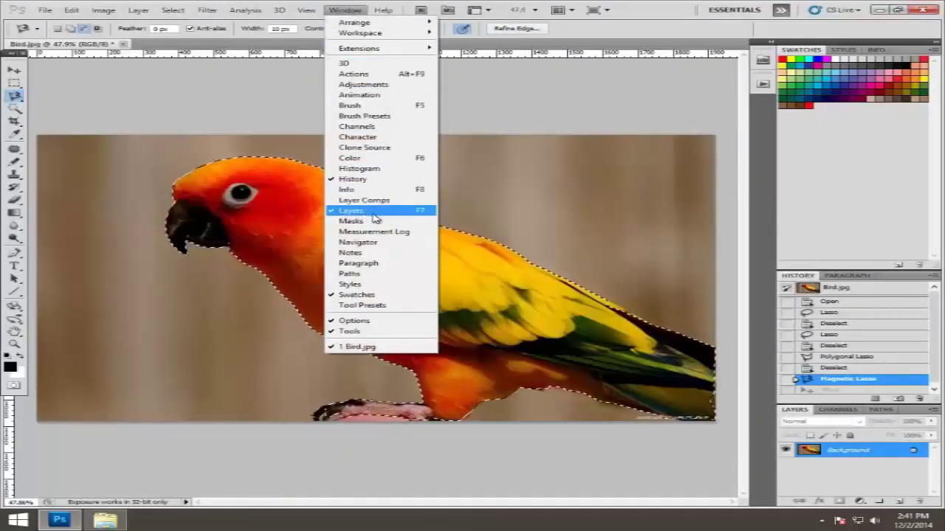
left_click(805, 419)
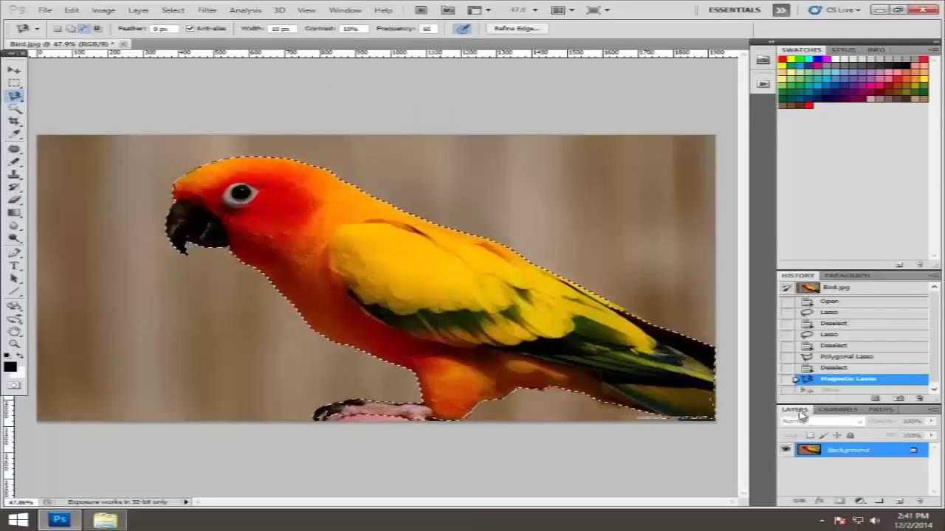
double_click(871, 452)
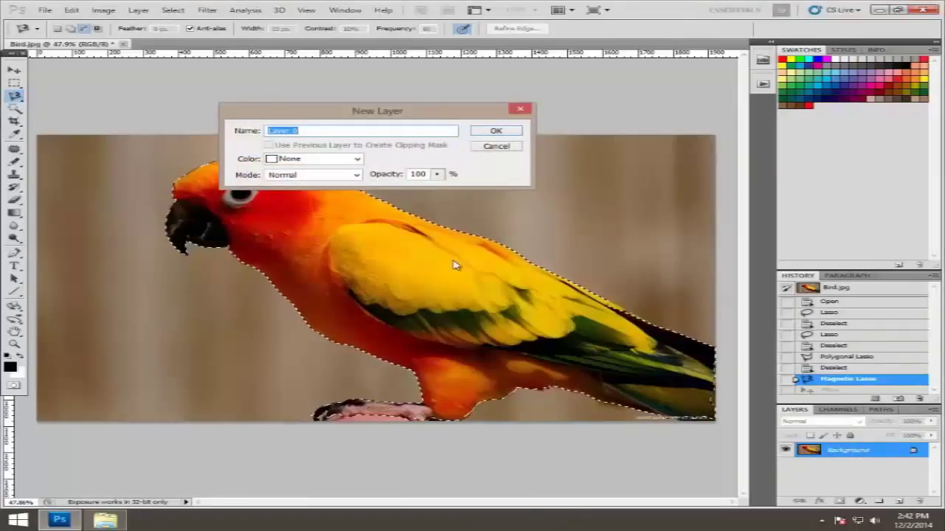
left_click(493, 132)
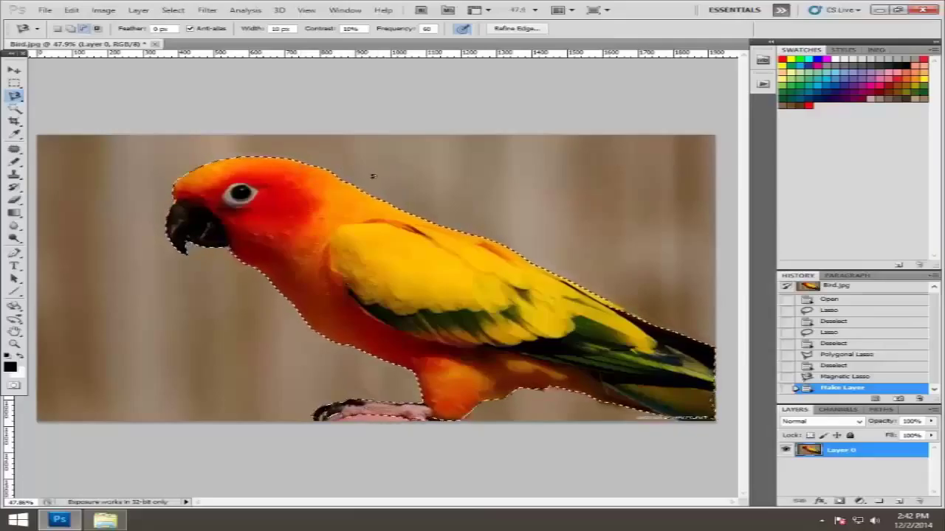
Step: Invert the parrot selection to the background and delete it, leaving the bird on transparency
key("Delete")
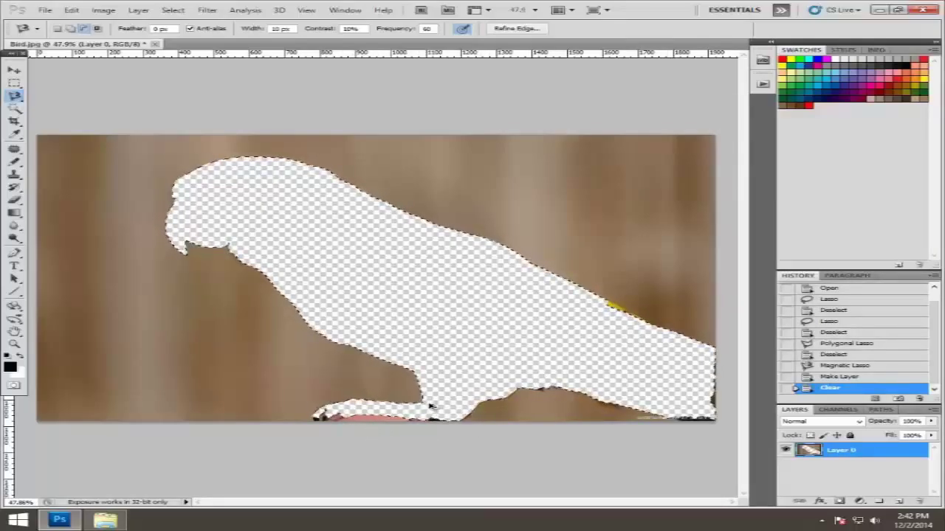
key("ctrl+z")
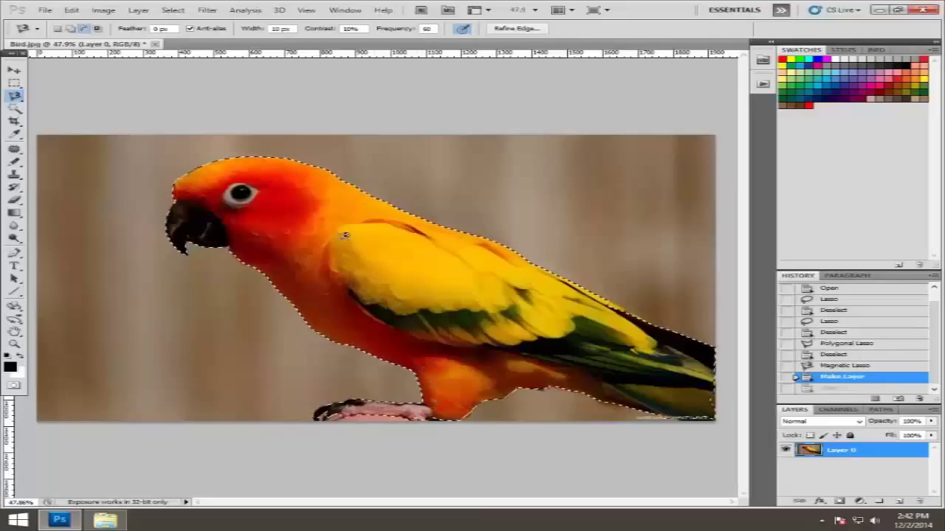
left_click(173, 11)
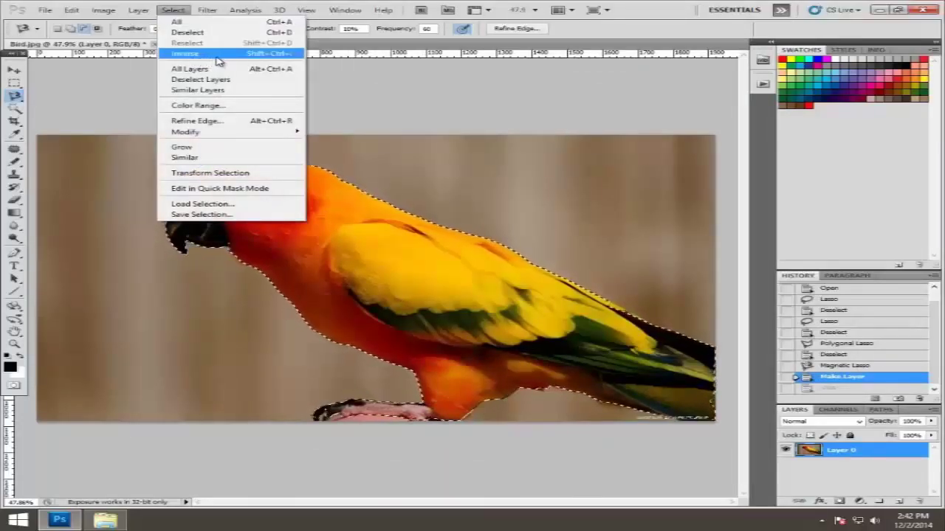
left_click(373, 197)
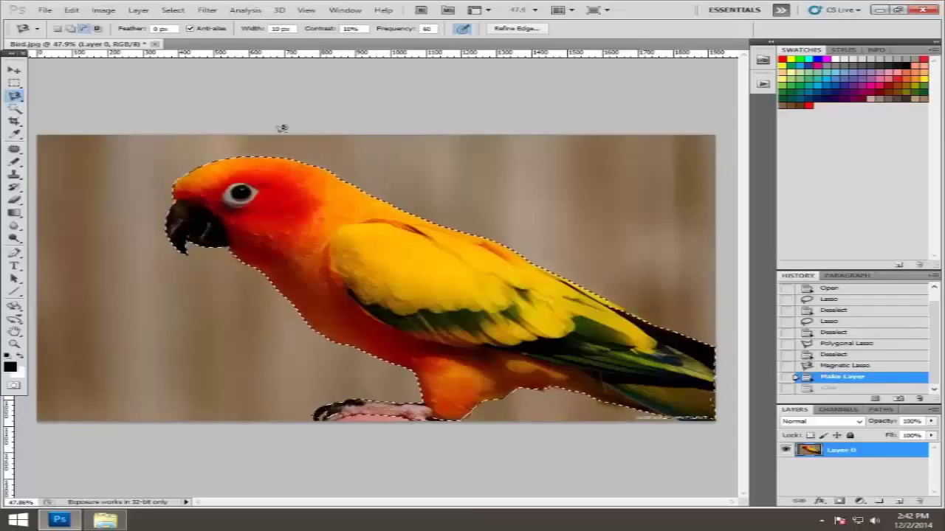
left_click(173, 10)
left_click(185, 56)
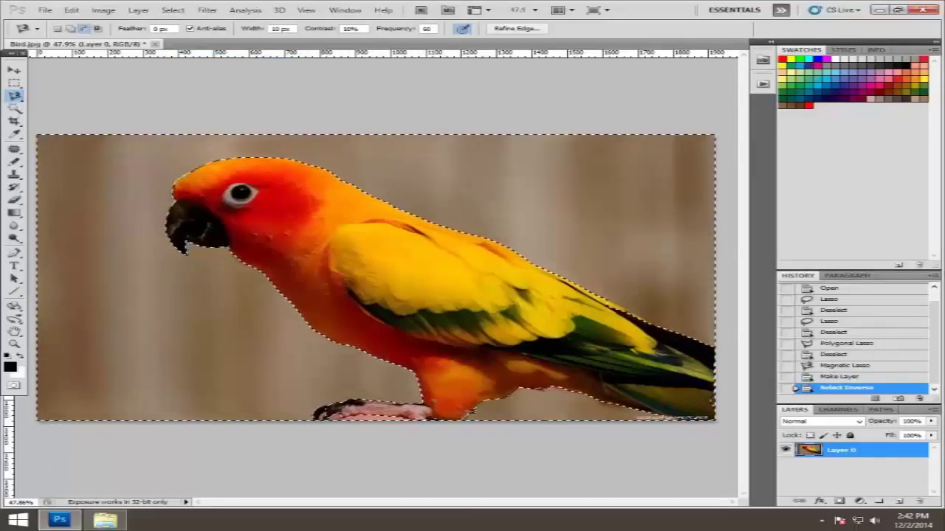
key("Delete")
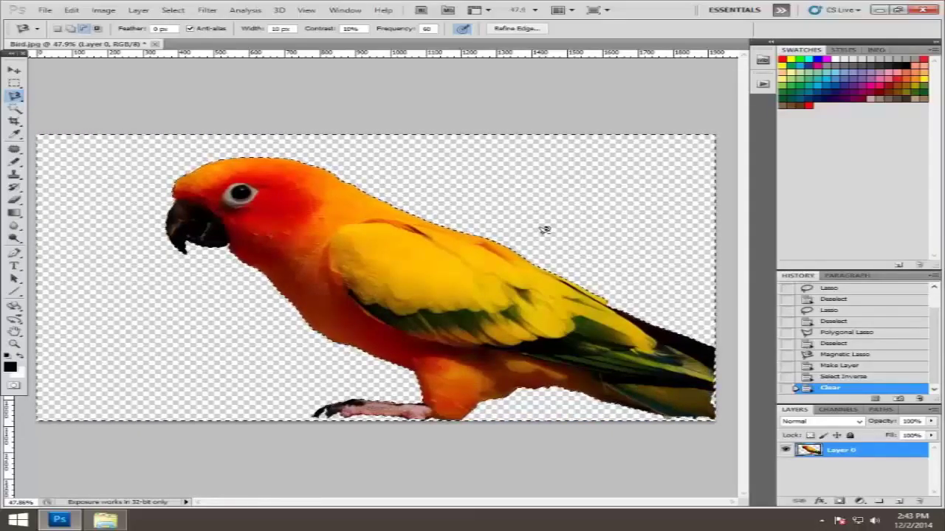
left_click(174, 10)
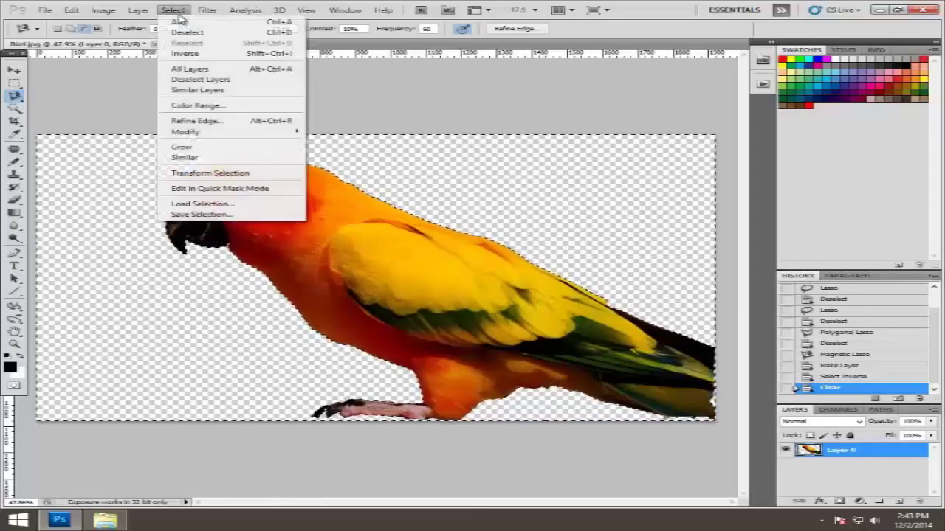
Step: Deselect and drag the cut-out parrot slightly sideways with the Move tool
left_click(211, 33)
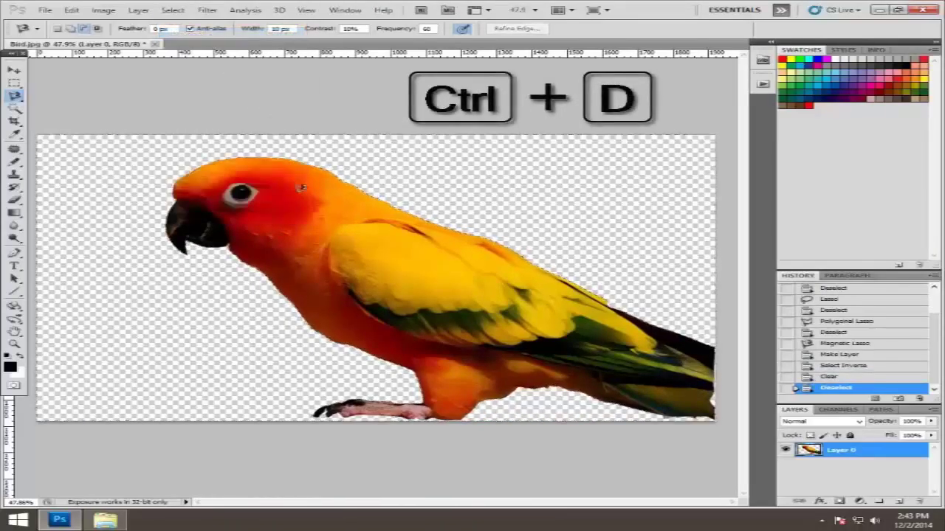
left_click(14, 69)
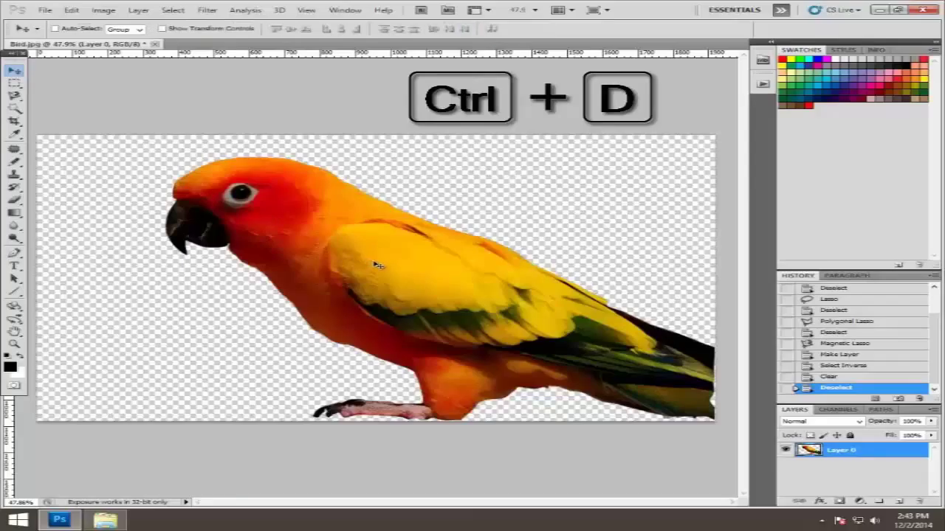
left_click_drag(376, 265, 189, 274)
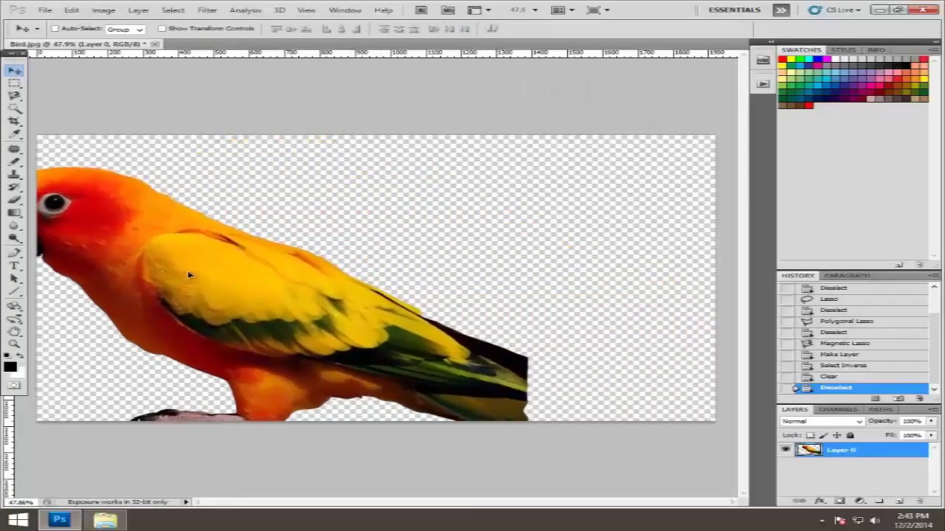
mouse_move(189, 275)
left_mouse_down()
mouse_move(376, 272)
mouse_move(359, 287)
mouse_move(460, 301)
left_mouse_up()
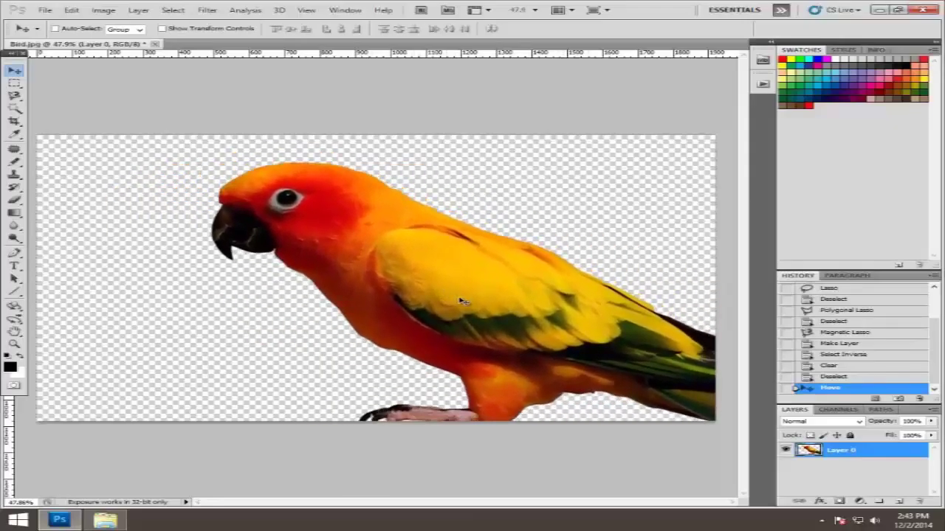
mouse_move(485, 283)
left_mouse_down()
mouse_move(462, 281)
mouse_move(481, 300)
left_mouse_up()
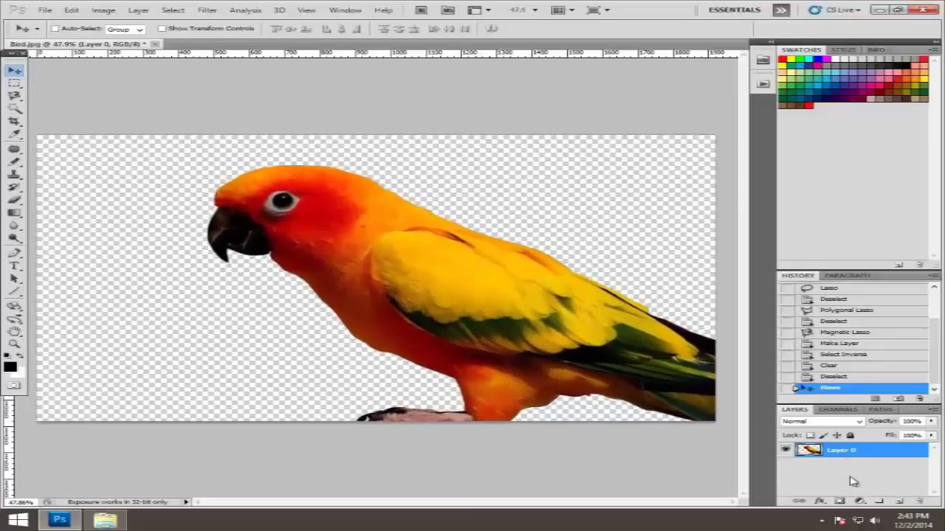
left_click(14, 96)
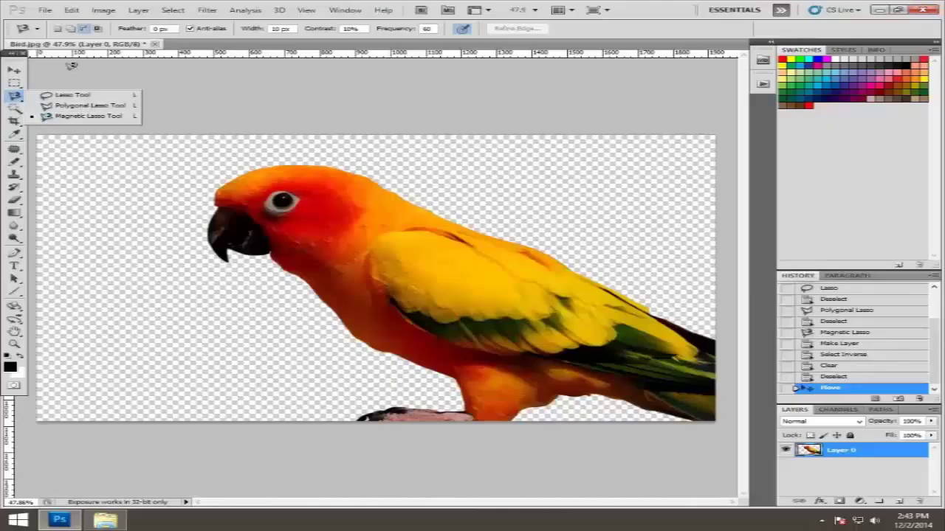
Step: Browse the Marquee and Magic Wand flyouts and choose the Quick Selection Tool
left_click(14, 83)
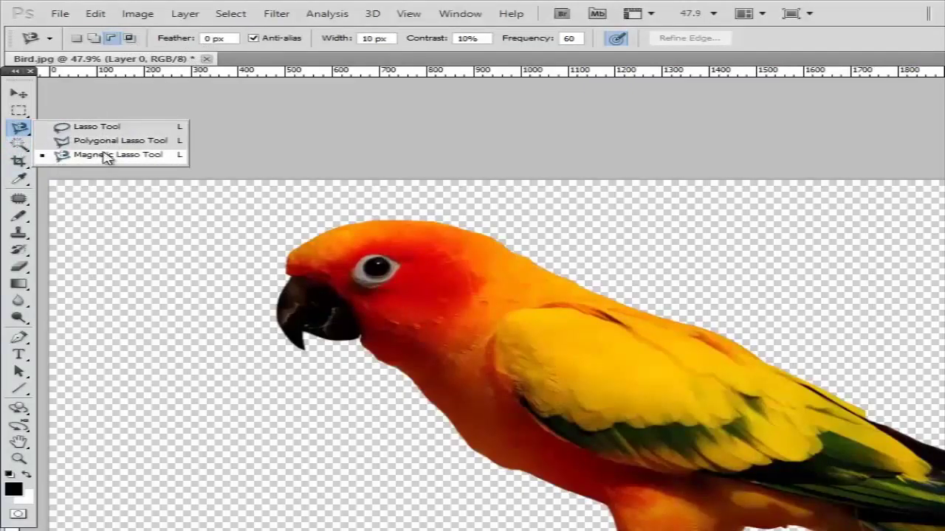
left_click(18, 144)
right_click(19, 144)
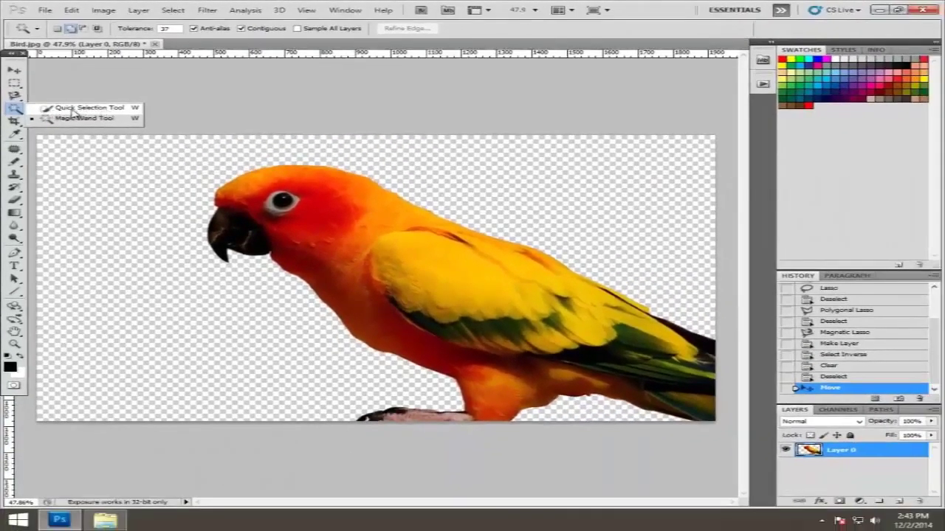
left_click(81, 112)
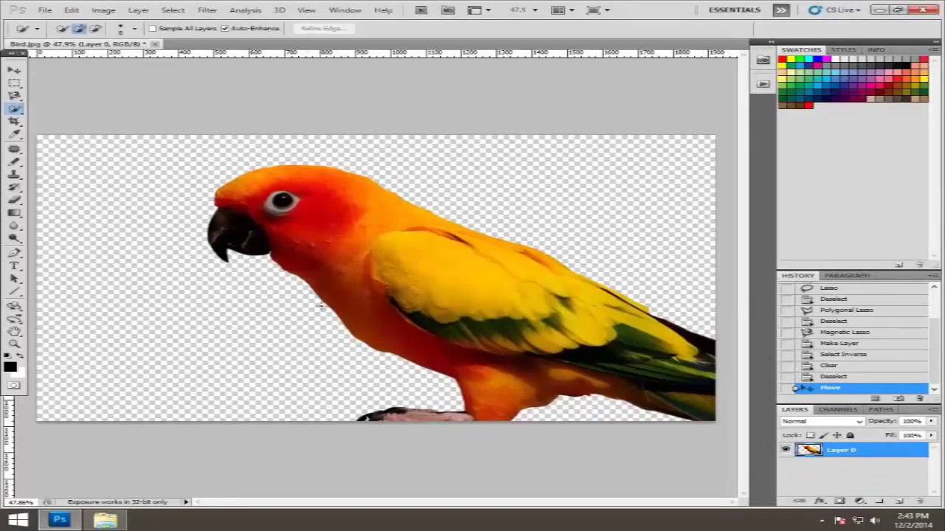
Step: Revert the Move and Clear history states, deselect, and enlarge the Quick Selection brush to 45 px
left_click(851, 378)
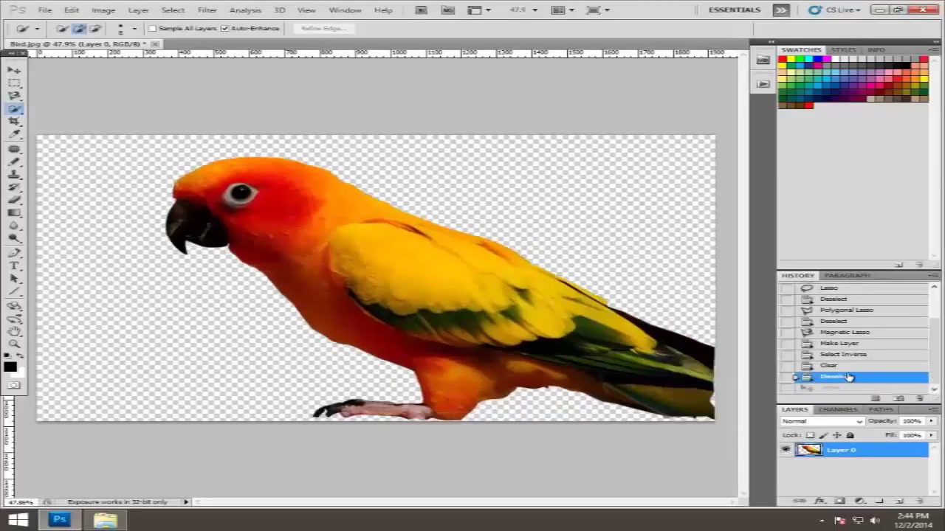
left_click(848, 367)
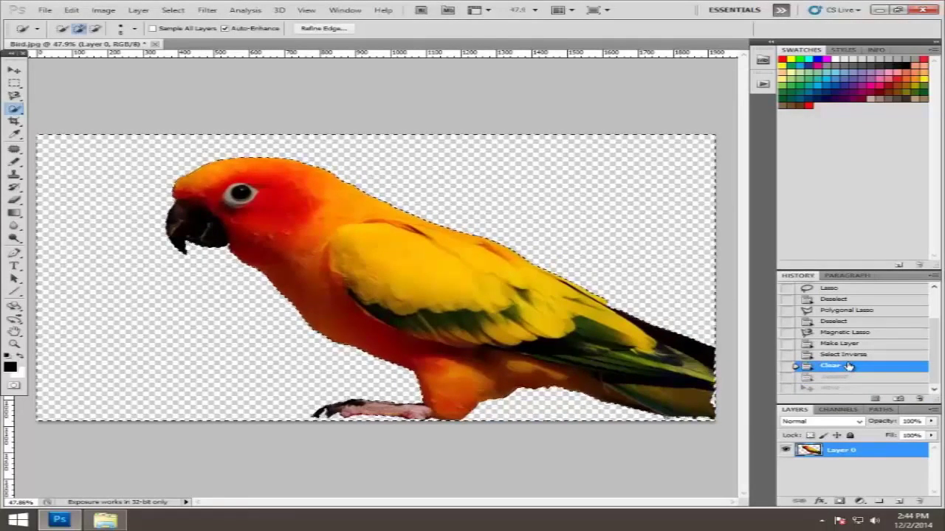
left_click(849, 355)
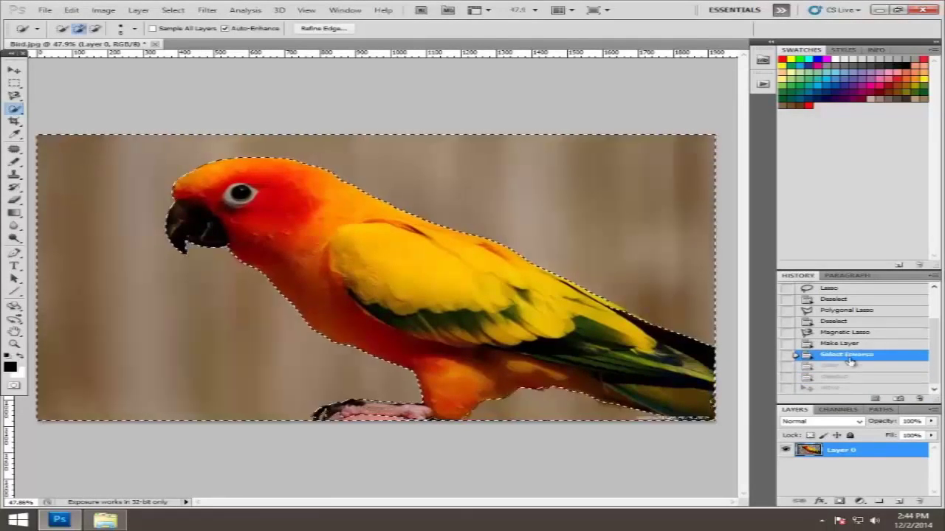
key("ctrl+d")
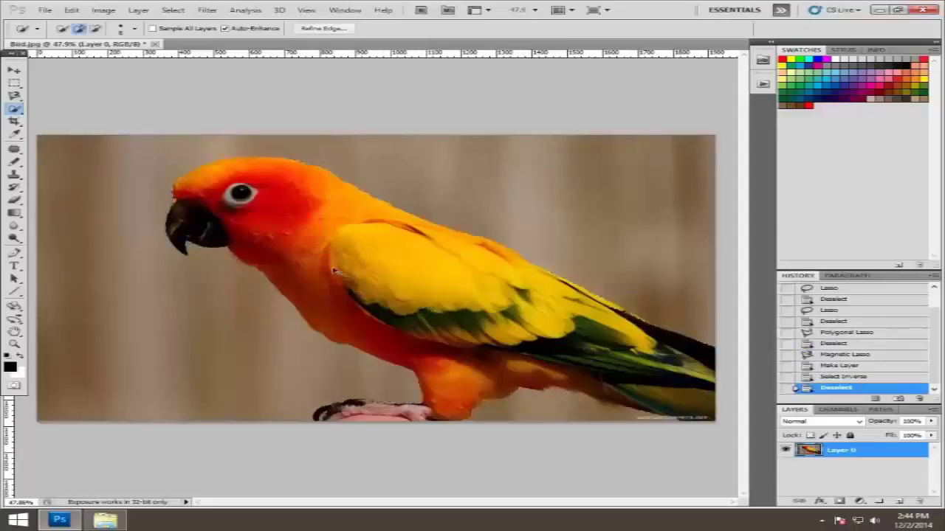
left_click_drag(14, 109, 85, 113)
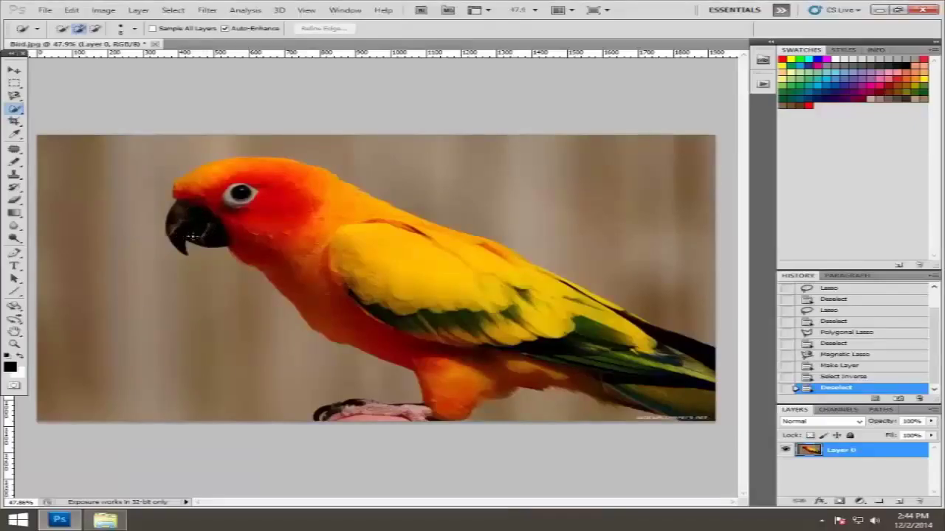
key("bracketright")
key("bracketright")
key("bracketright")
Step: Adjust the brush size and paint a quick selection over the parrot's beak, head, wing and back
left_click(135, 31)
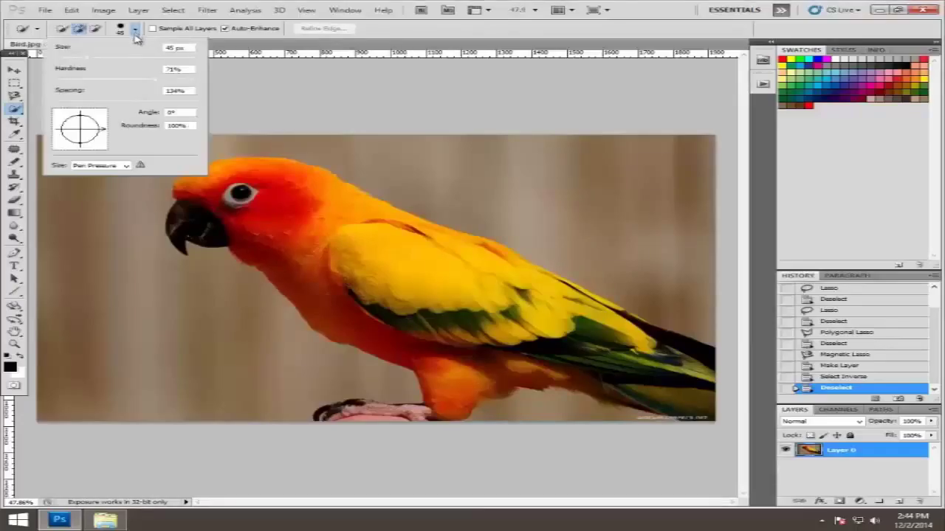
mouse_move(91, 59)
left_mouse_down()
mouse_move(111, 62)
mouse_move(86, 62)
mouse_move(95, 75)
left_mouse_up()
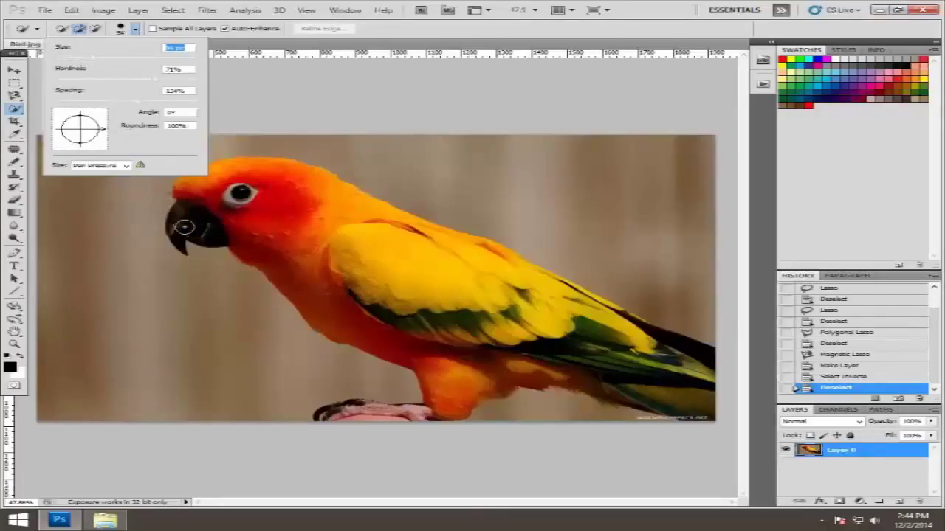
left_click(193, 226)
mouse_move(201, 229)
left_mouse_down()
mouse_move(211, 249)
mouse_move(190, 218)
mouse_move(250, 170)
mouse_move(370, 318)
left_mouse_up()
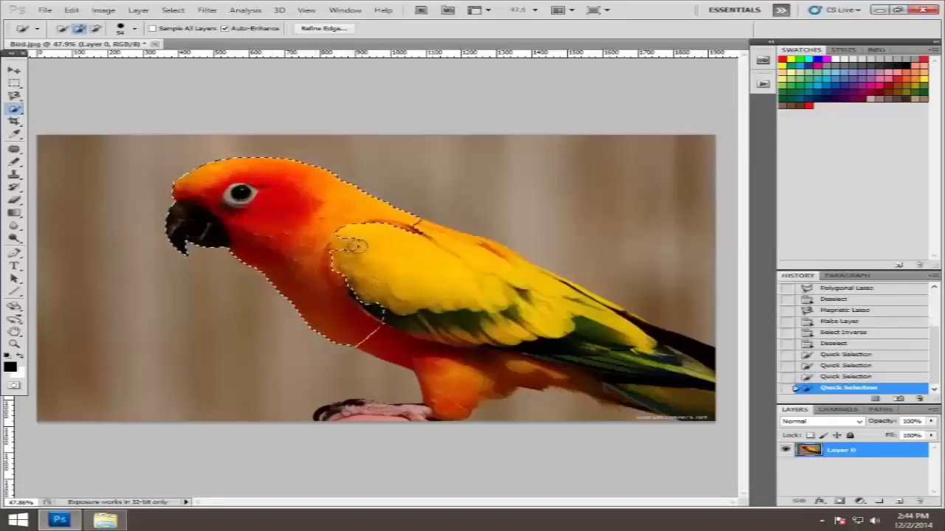
mouse_move(354, 245)
left_mouse_down()
mouse_move(482, 286)
mouse_move(548, 295)
left_mouse_up()
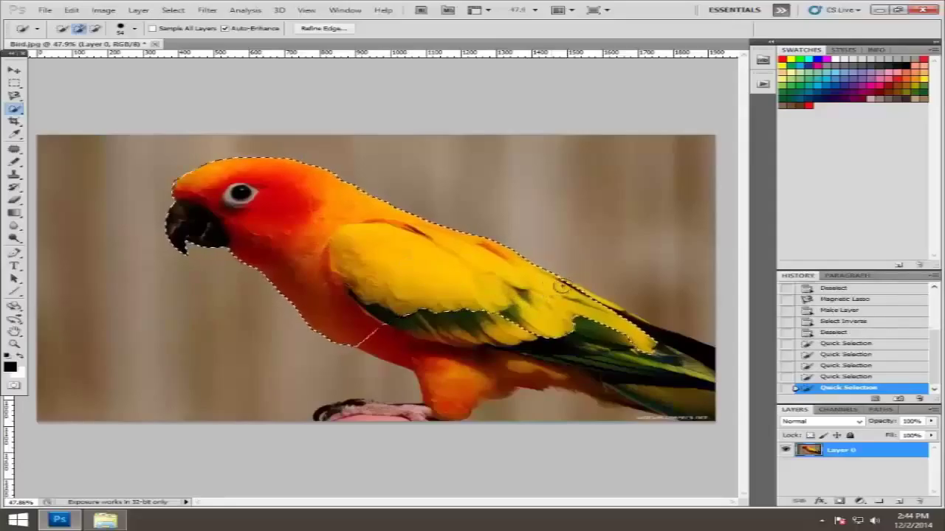
Step: Add the tail, belly and leg, then use Subtract mode to tidy the belly edge
left_click(605, 316)
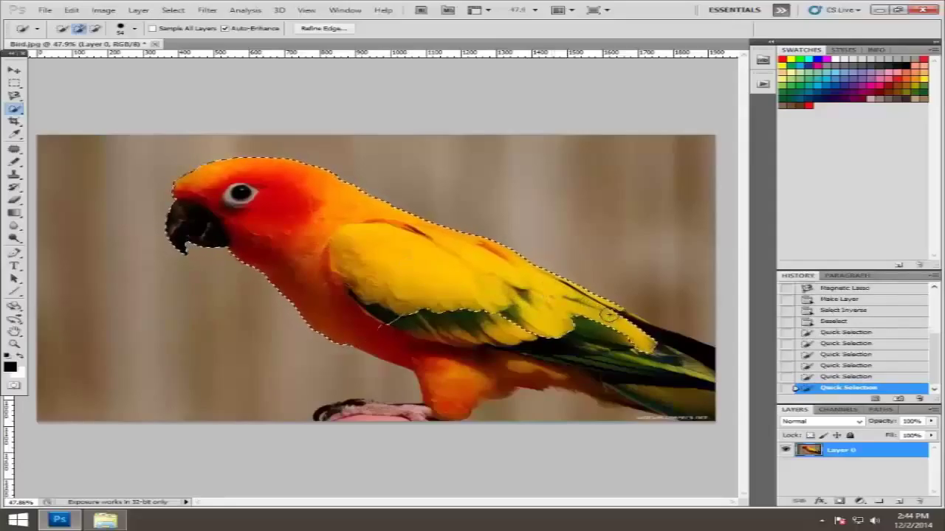
left_click(359, 337)
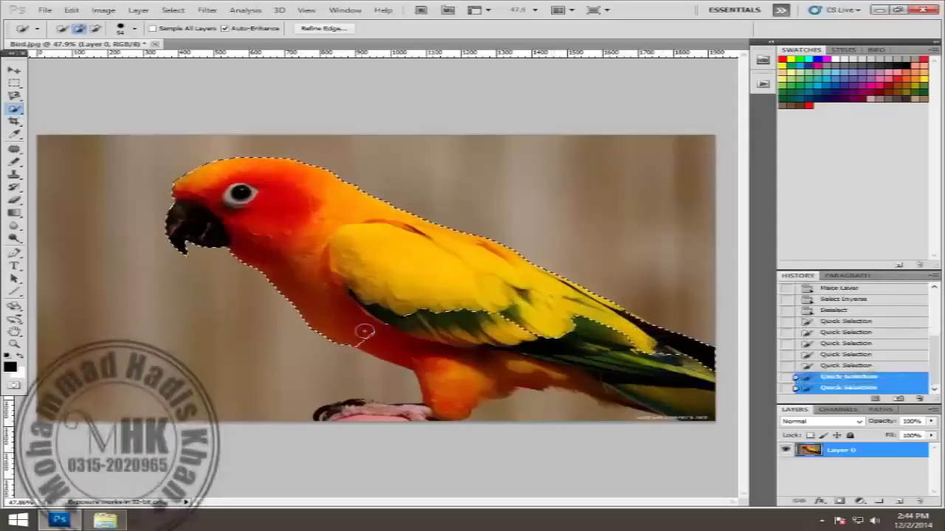
left_click_drag(412, 349, 481, 406)
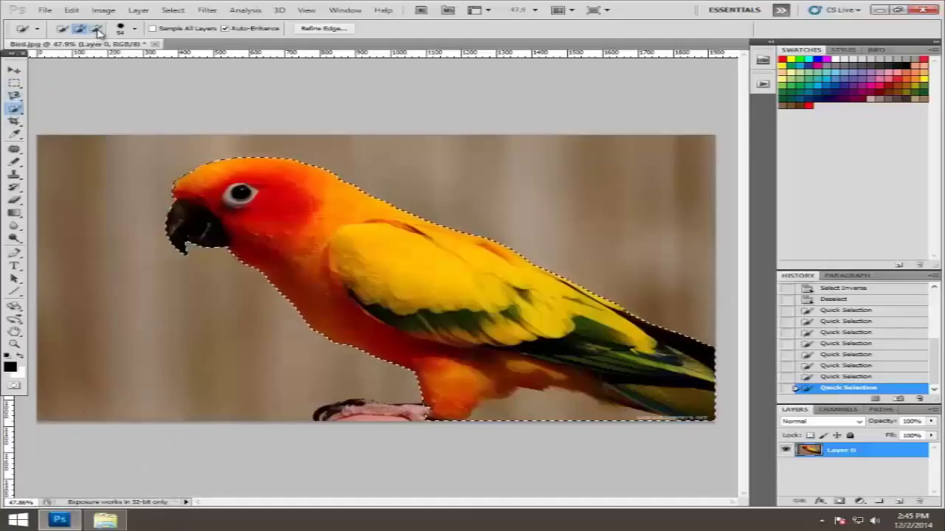
left_click(96, 28)
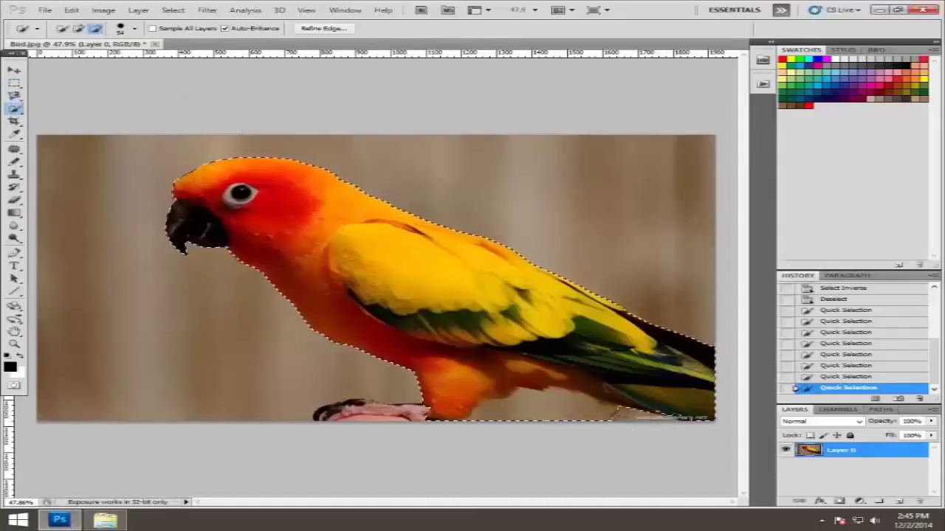
left_click_drag(502, 414, 501, 420)
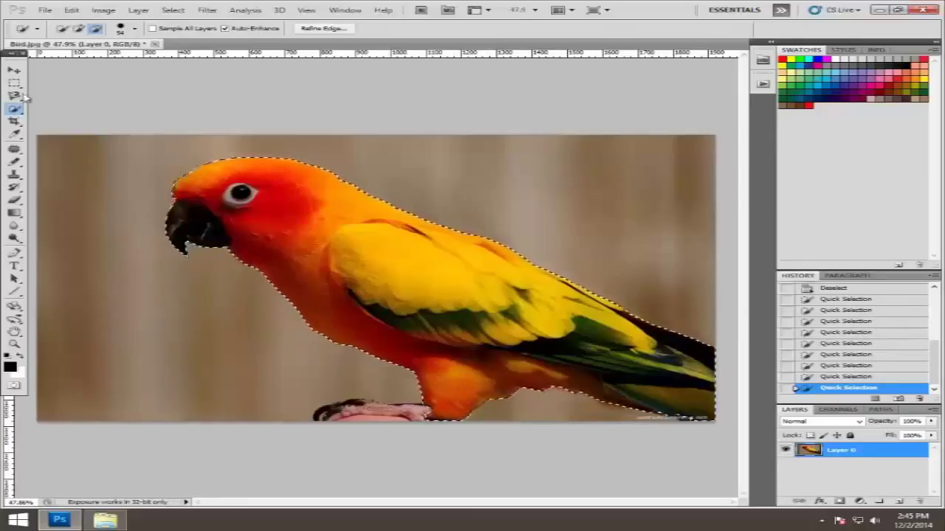
Step: Invert the selection, delete the background, undo that delete, and deselect
left_click(175, 10)
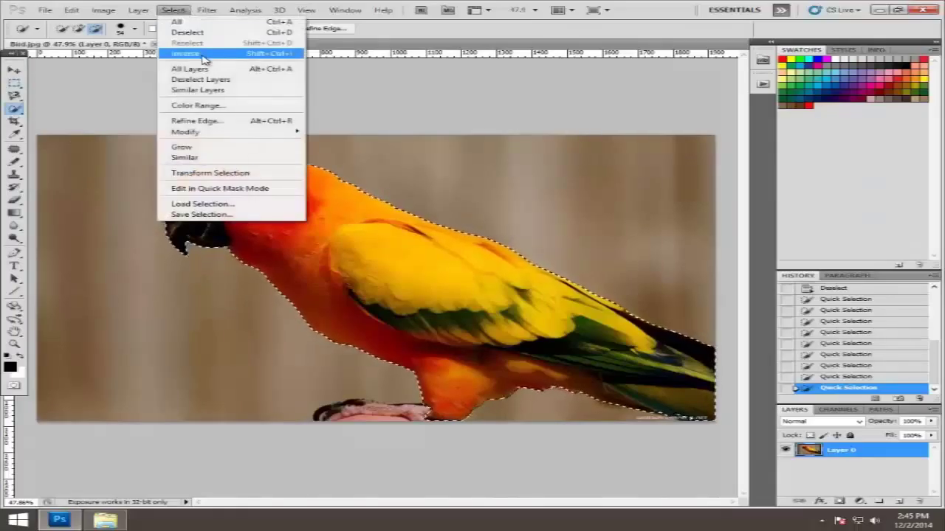
left_click(186, 54)
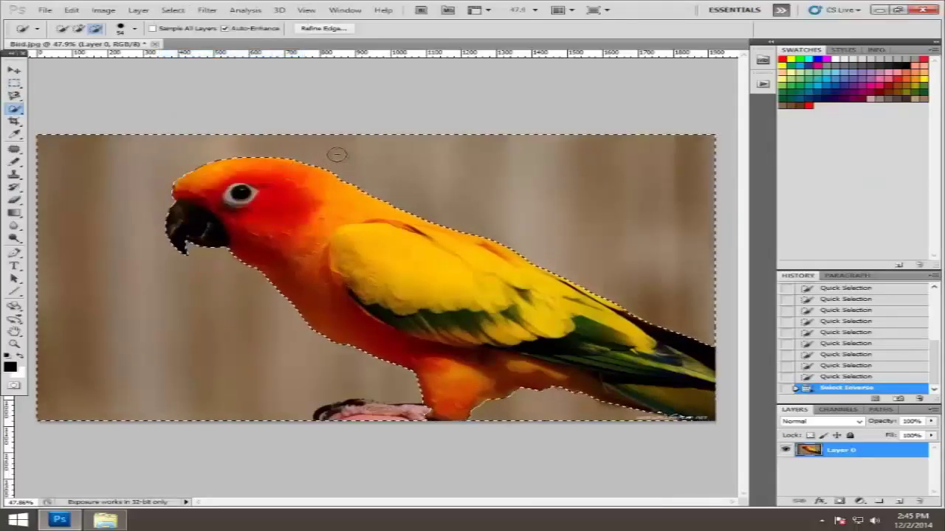
key("Delete")
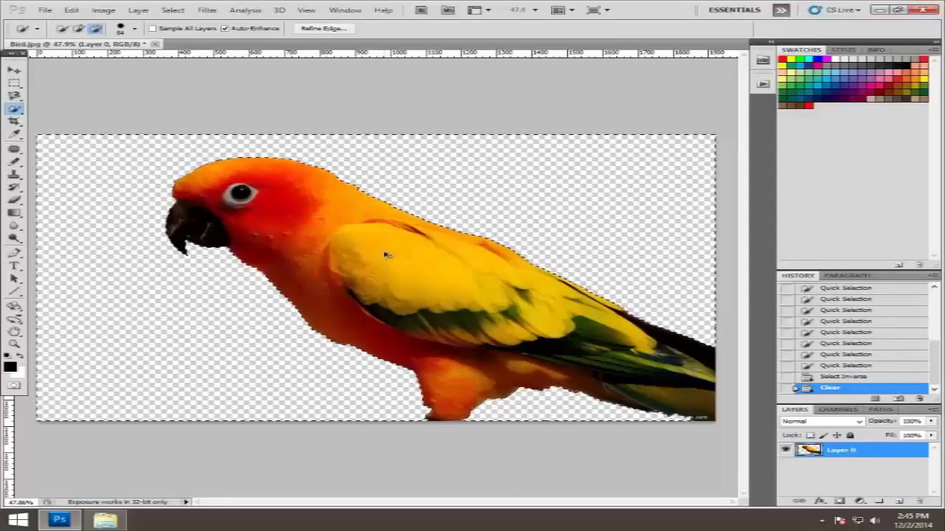
key("ctrl+z")
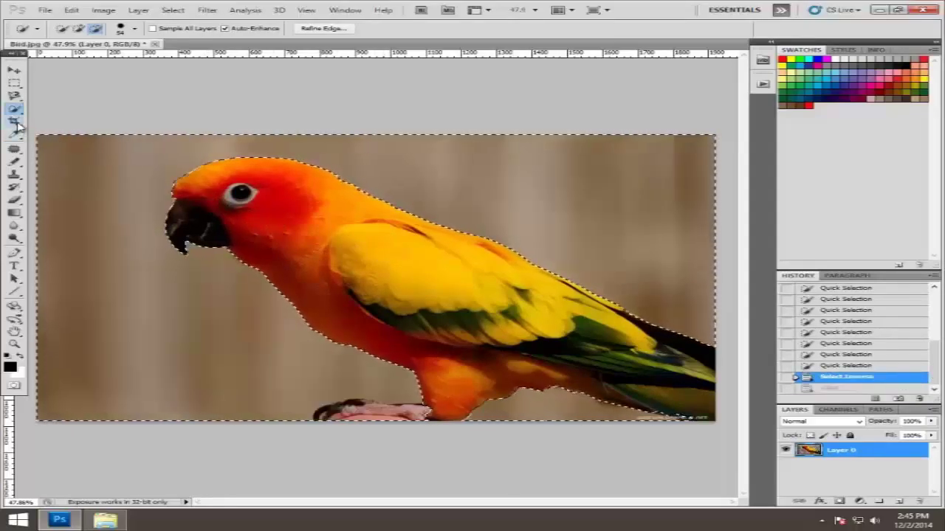
key("ctrl+d")
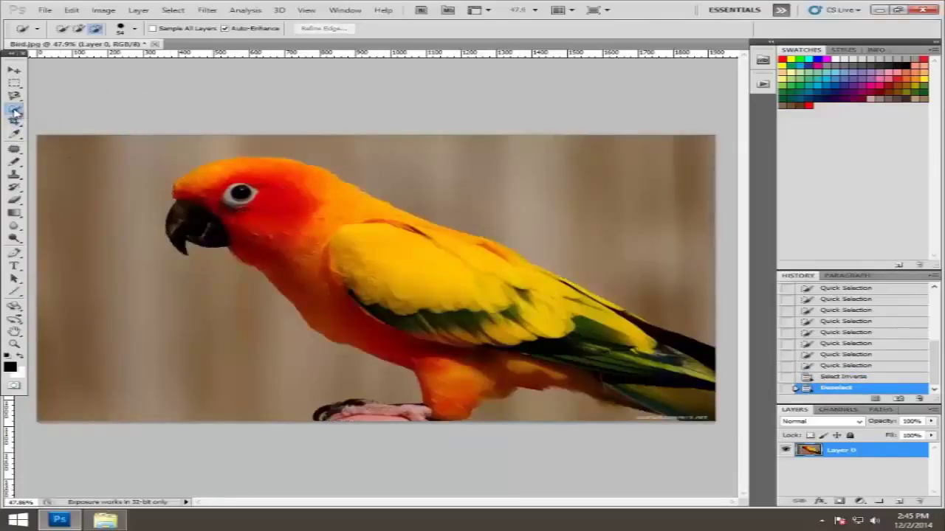
Step: Switch to the Magic Wand, pick the background twice, then deselect
right_click(15, 111)
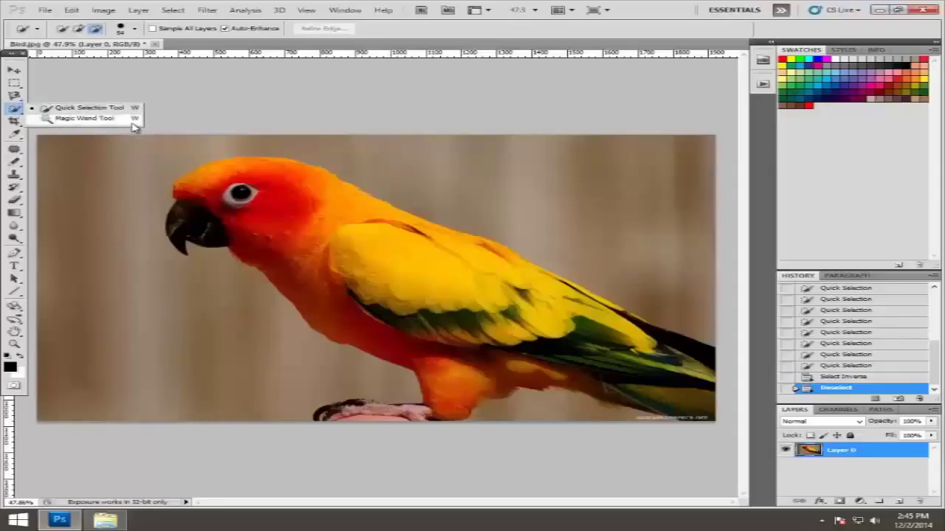
left_click(84, 118)
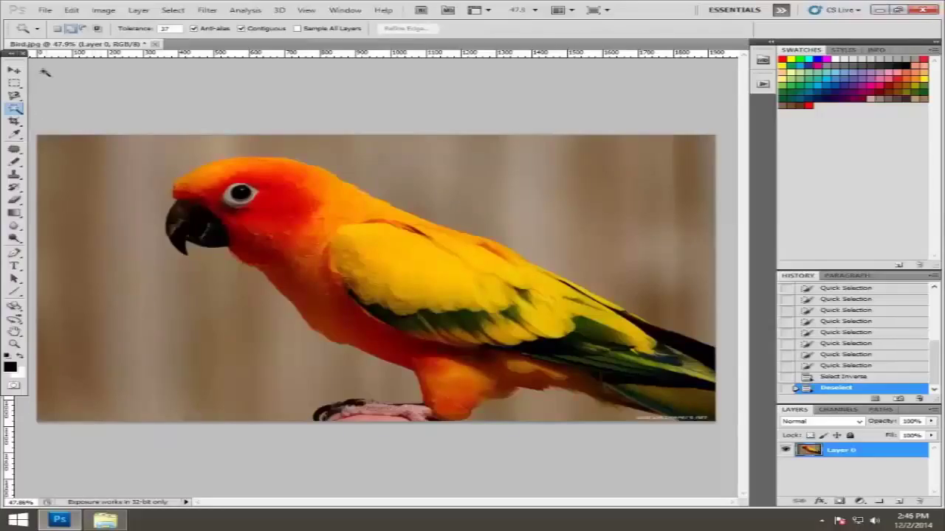
left_click(70, 164)
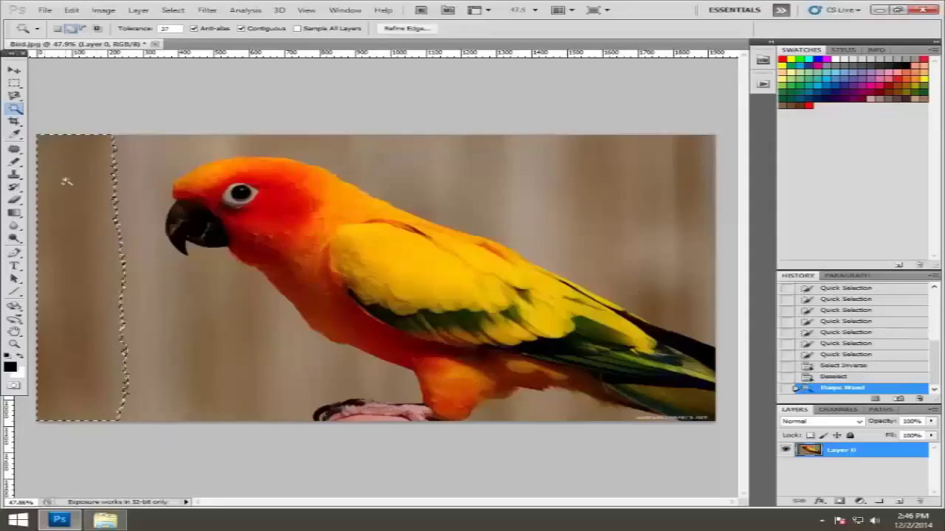
left_click(183, 332)
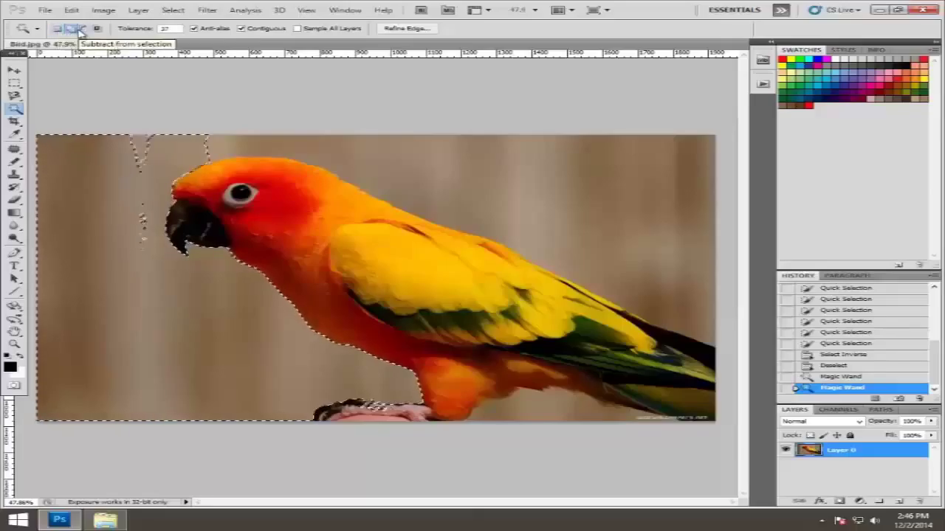
key("ctrl+d")
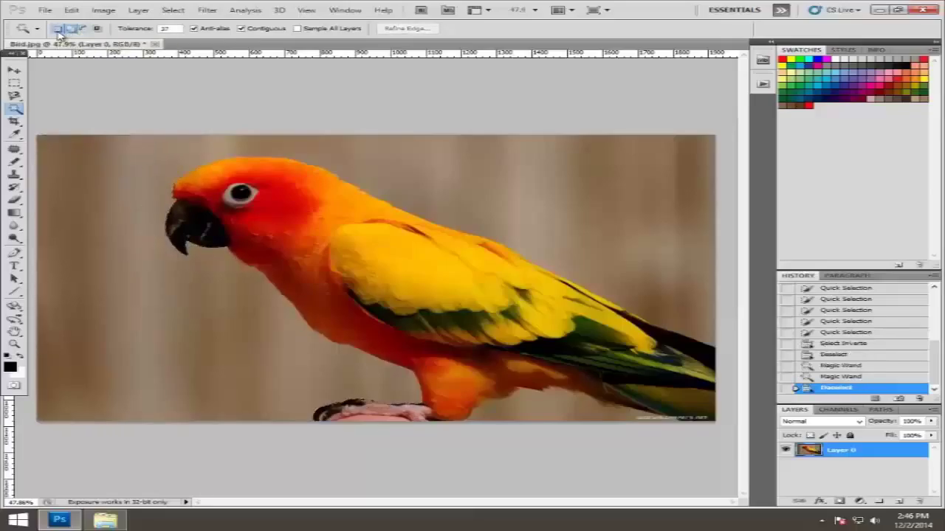
Step: Try single Magic Wand picks on the background, the chest and the yellow wing
left_click(62, 169)
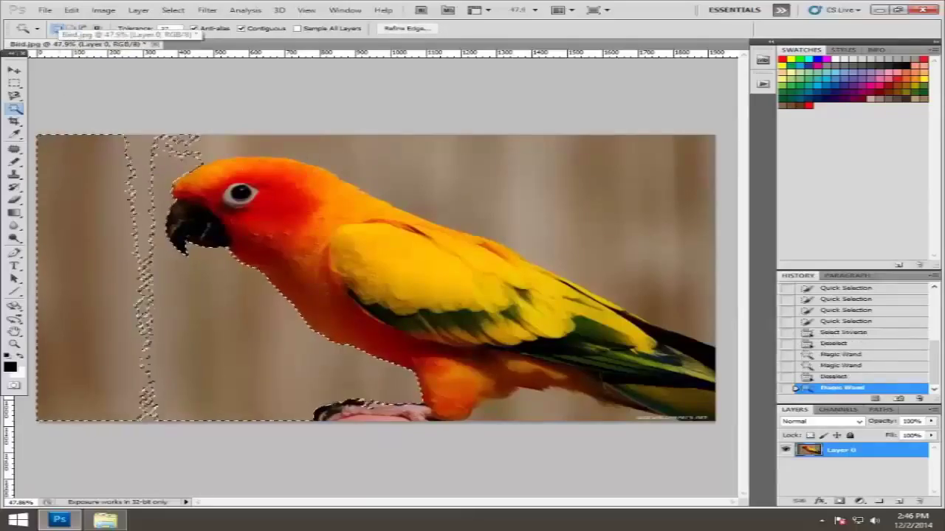
left_click(392, 153)
left_click(79, 194)
left_click(89, 195)
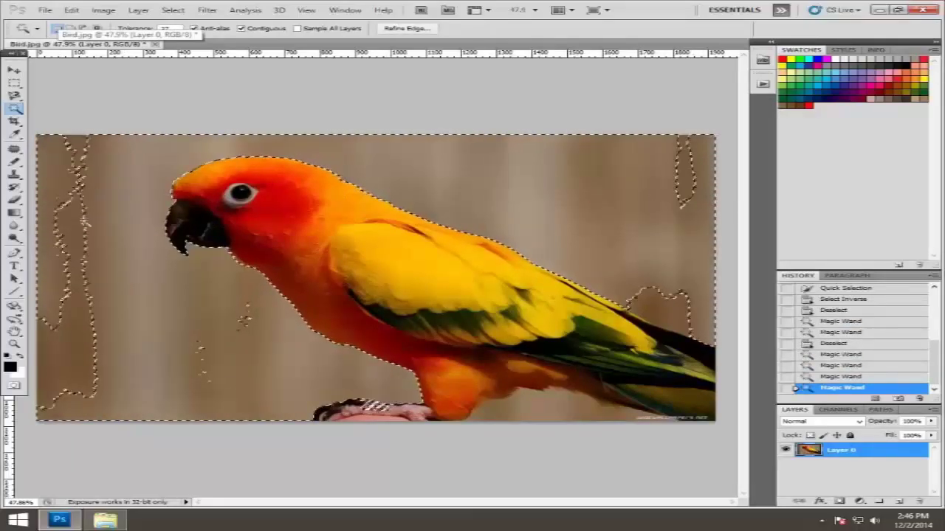
left_click(325, 265)
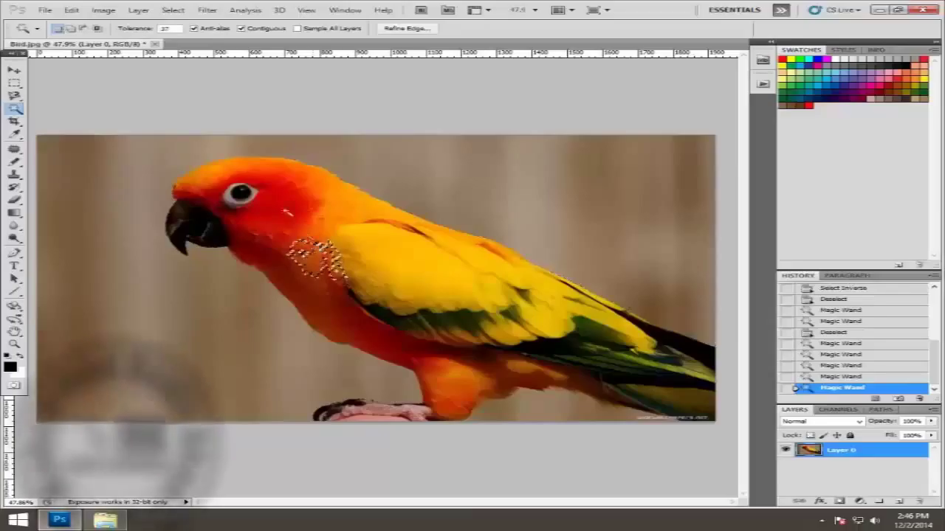
left_click(377, 264)
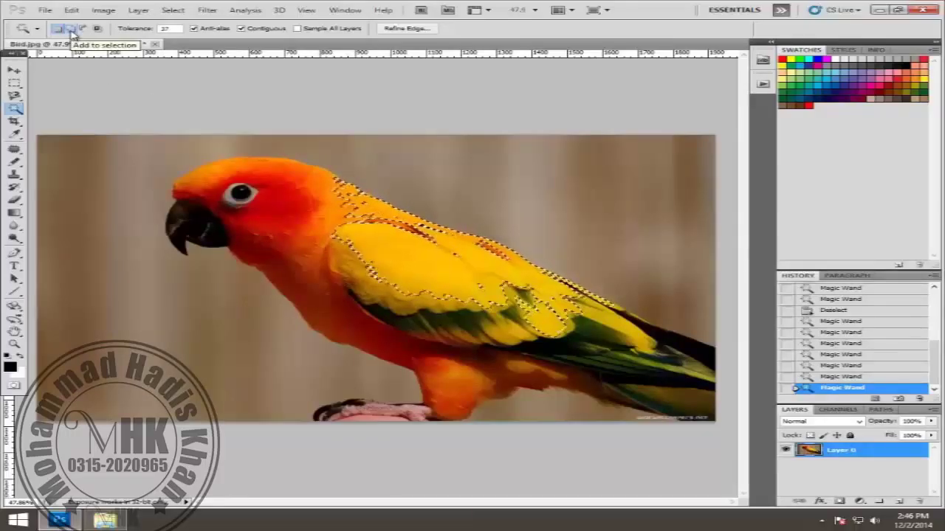
Step: In Add to Selection mode, combine background, chest, body and tail picks, then deselect
left_click(71, 29)
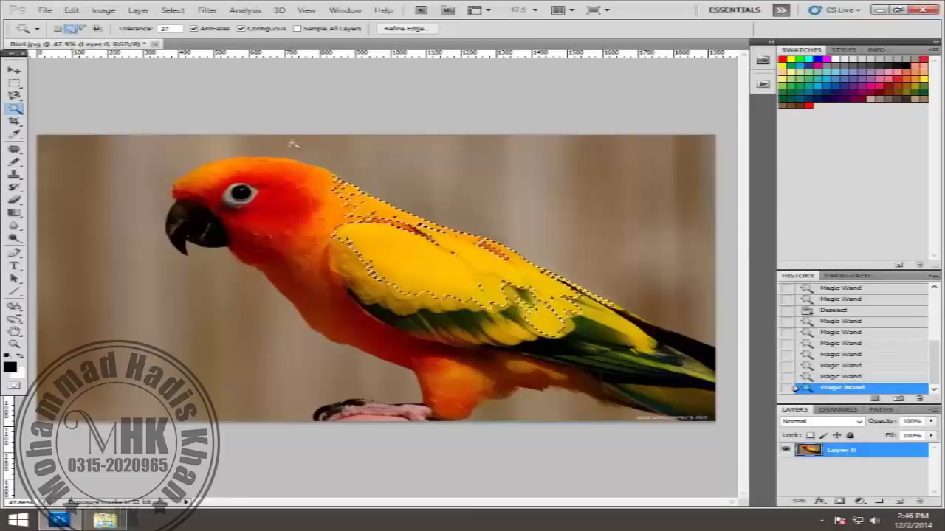
left_click(465, 165)
left_click(135, 166)
left_click(327, 337)
left_click(666, 380)
left_click(397, 186)
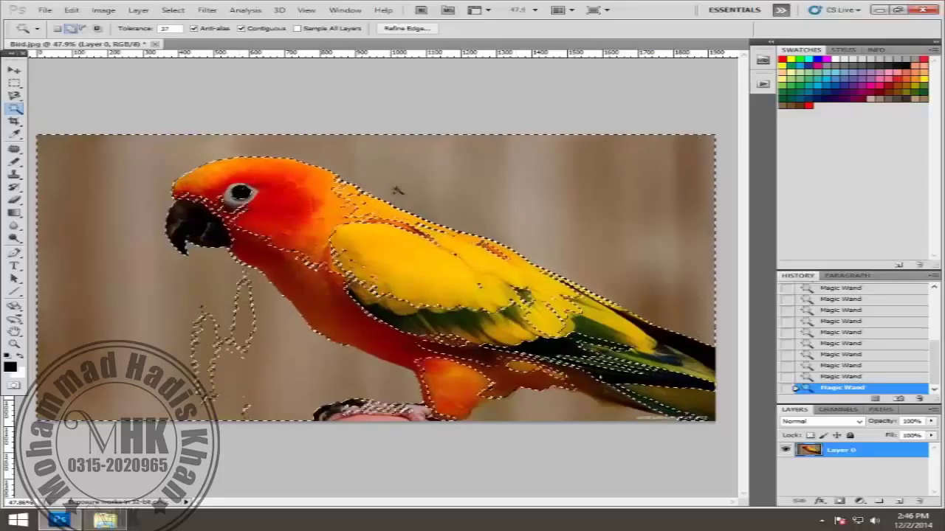
left_click(106, 70)
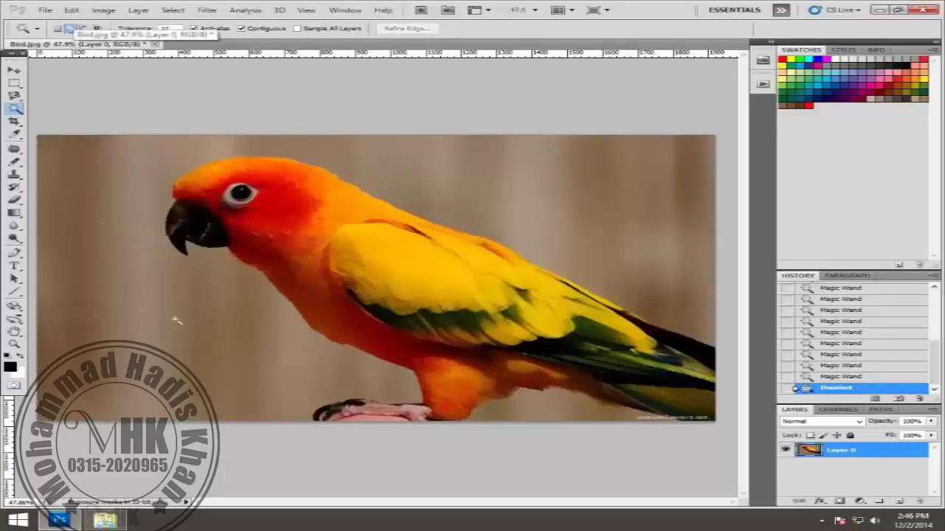
Step: Magic Wand-select the background, adding stray upper-right, back and lower-right tail patches
left_click(191, 322)
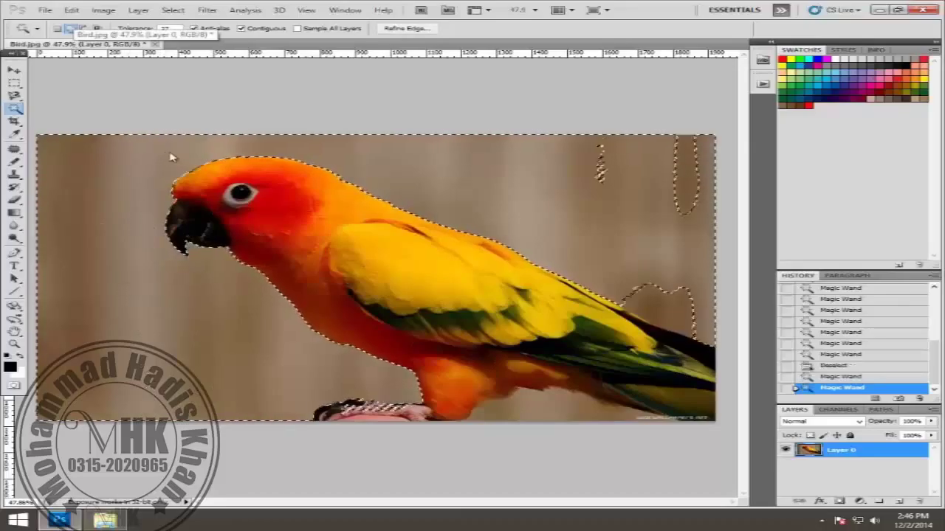
left_click(604, 167)
left_click(639, 303)
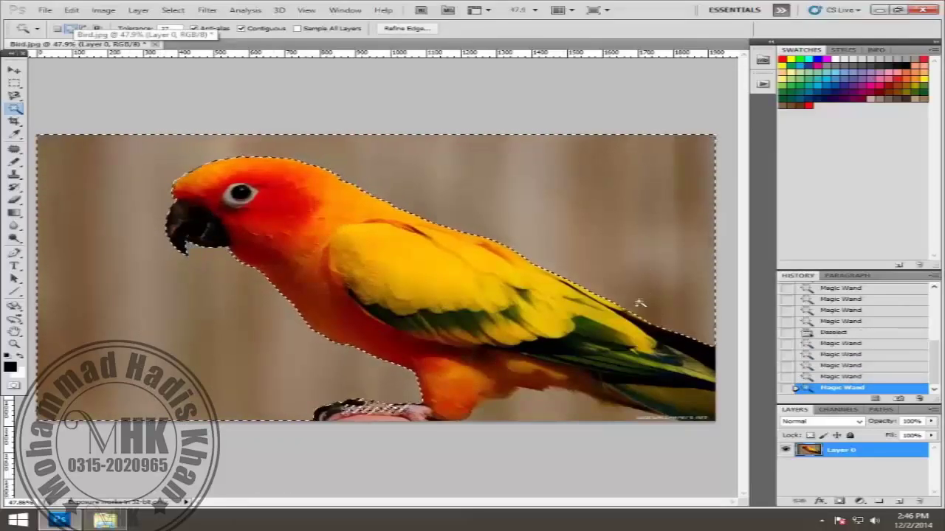
left_click(699, 369)
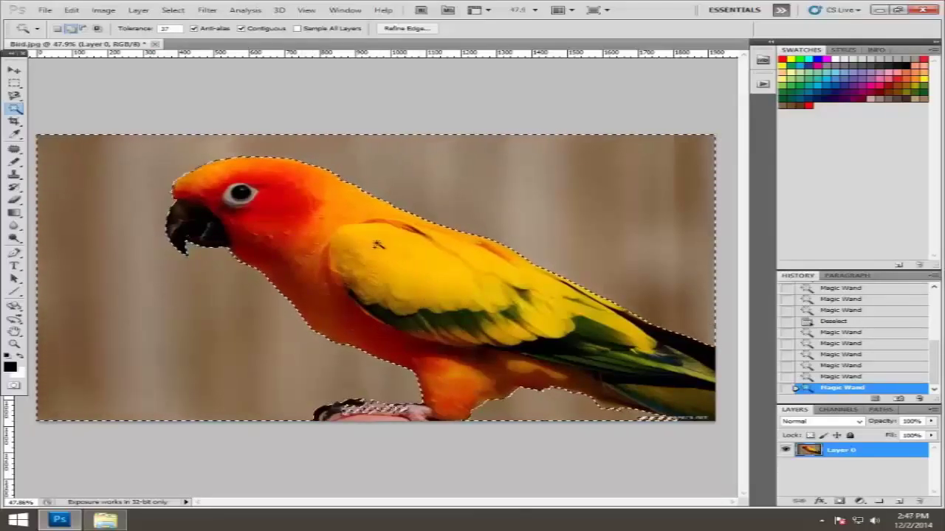
Step: Add the yellow wing and the green wing and tail feathers to the selection
left_click(520, 310)
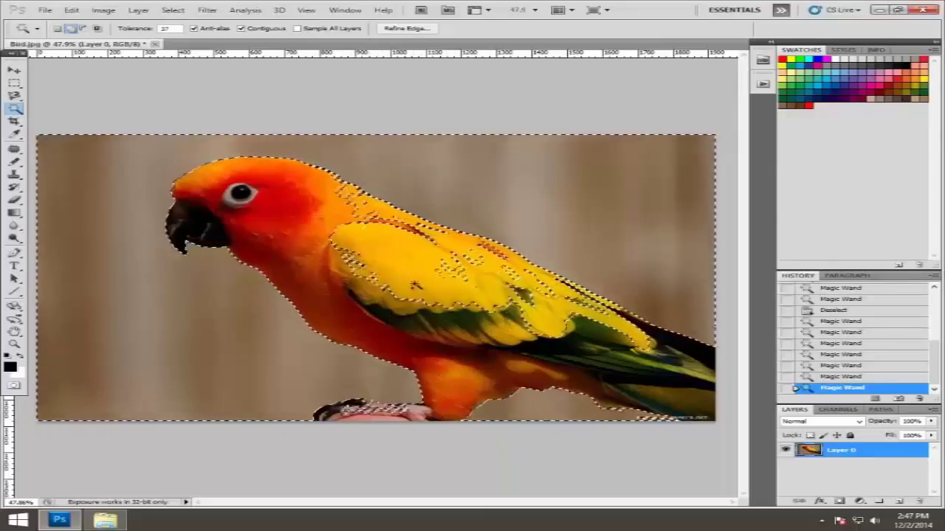
left_click(424, 325)
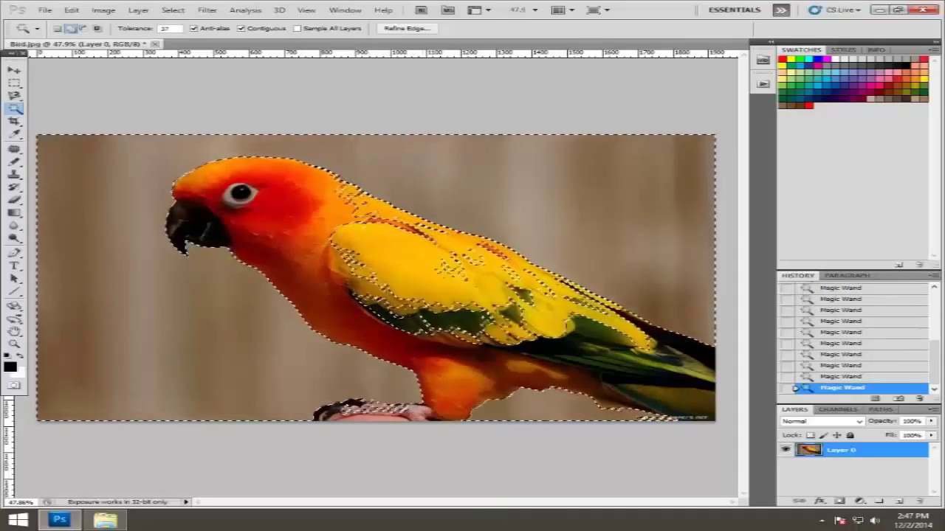
left_click(505, 332)
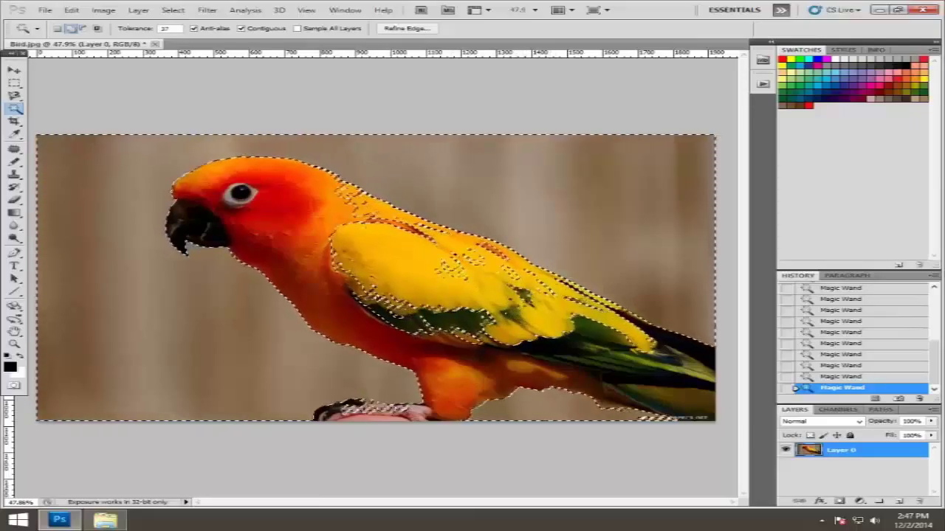
left_click(622, 365)
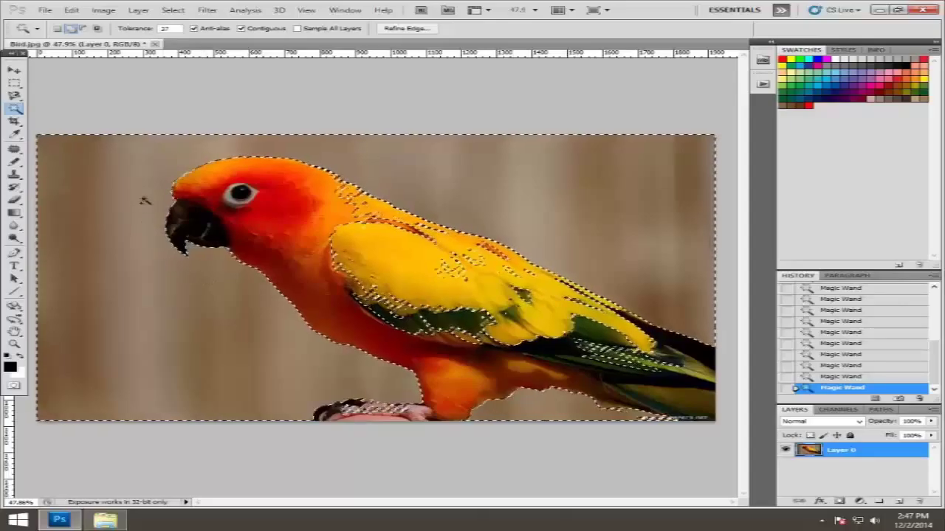
Step: Switch from the Magic Wand to the Magnetic Lasso tool
right_click(14, 108)
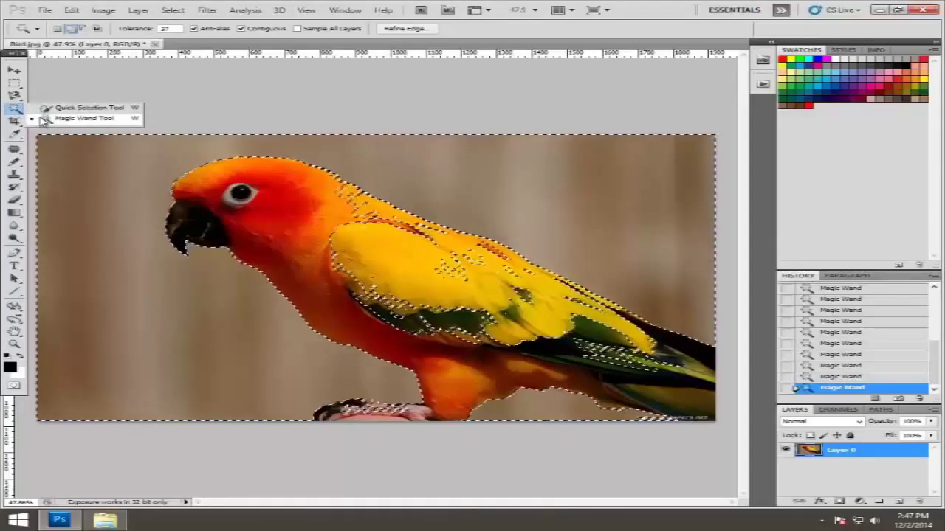
left_click(14, 96)
left_click(14, 109)
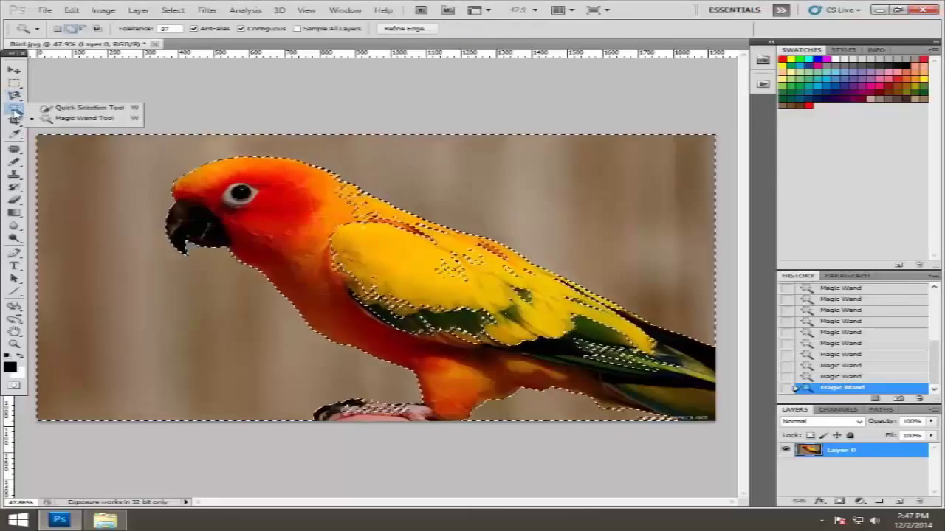
left_click(16, 97)
key("Escape")
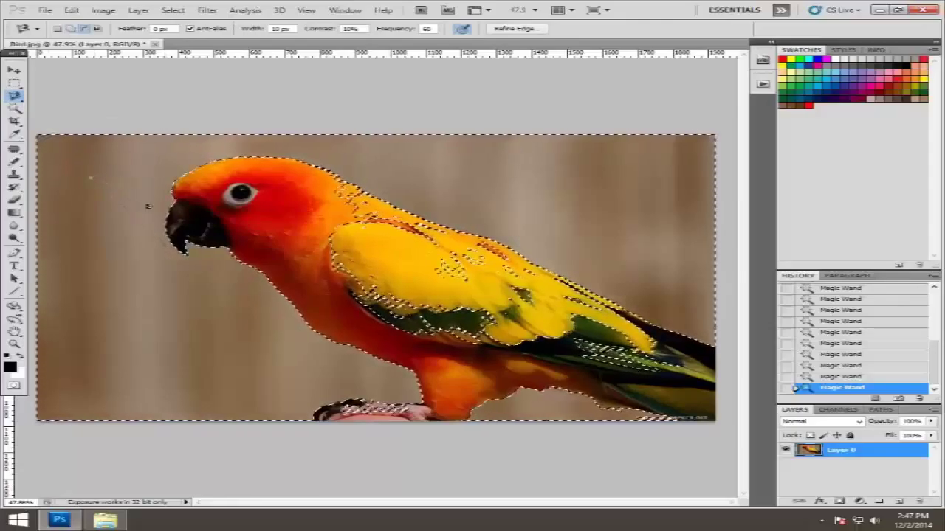
Step: Delete the selected pixels, undo the deletion, and deselect
key("Delete")
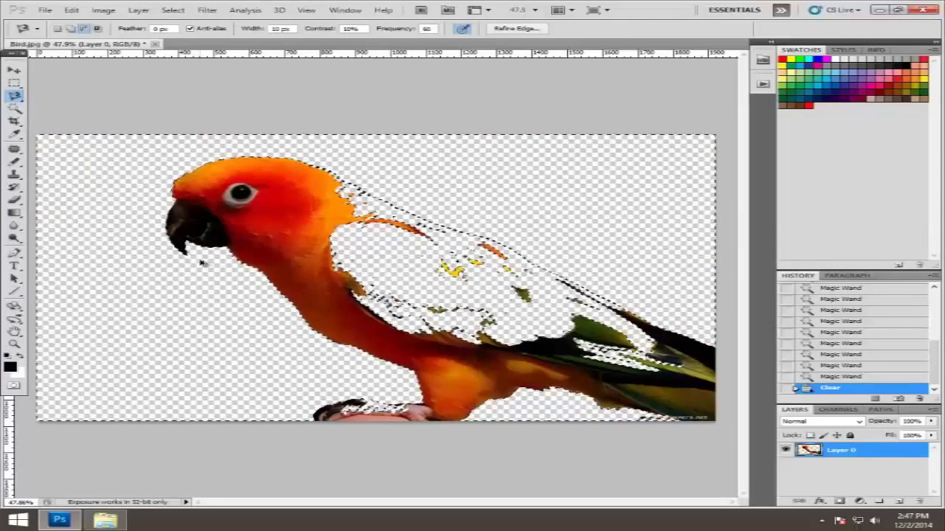
key("ctrl+z")
key("ctrl+d")
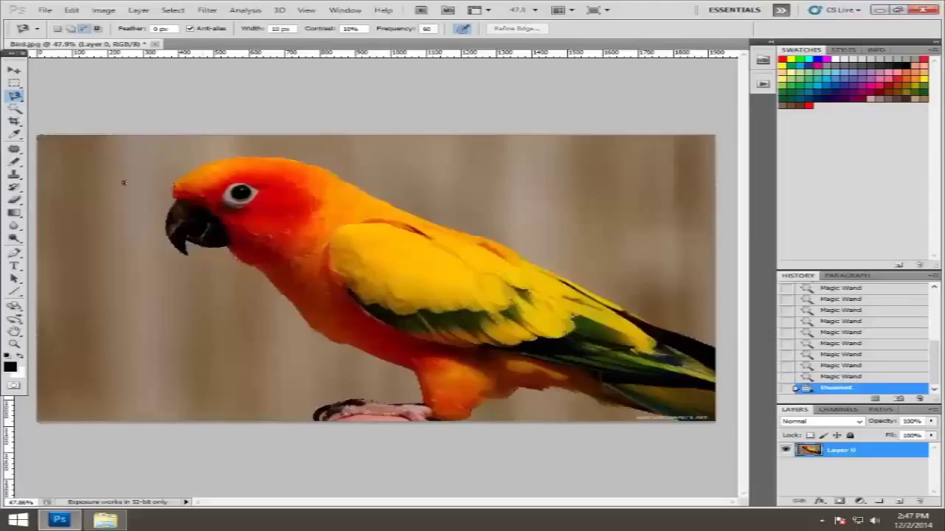
left_click(14, 97)
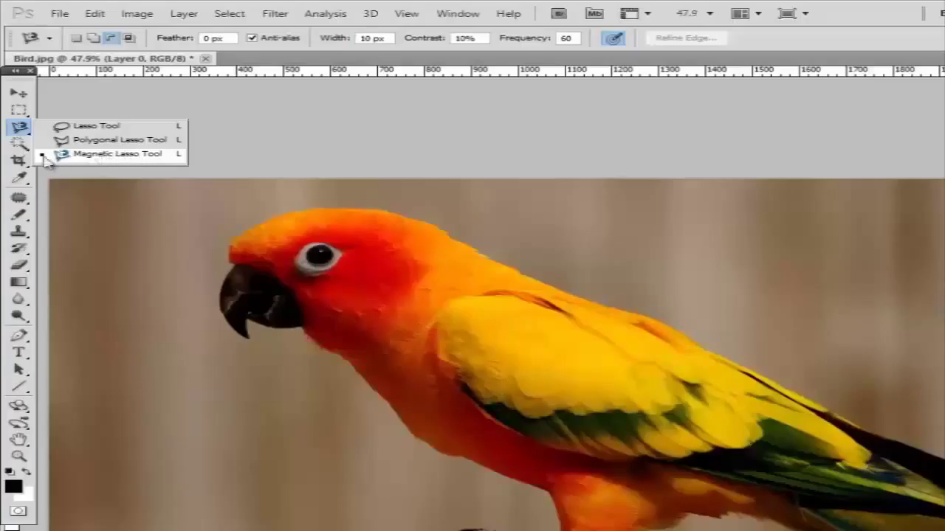
Step: Browse the Magic Wand and Lasso tool flyouts, pick Magnetic Lasso, then switch to the Move tool
left_click(18, 144)
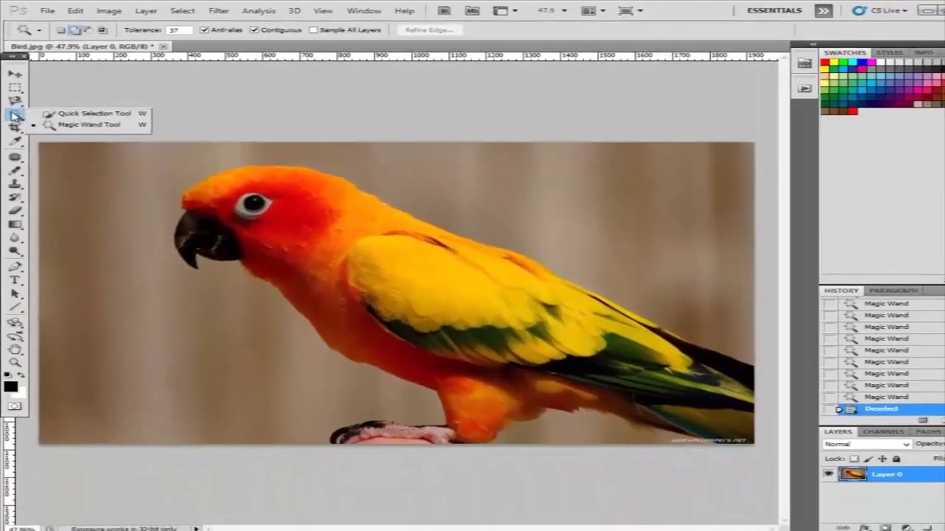
left_click(15, 96)
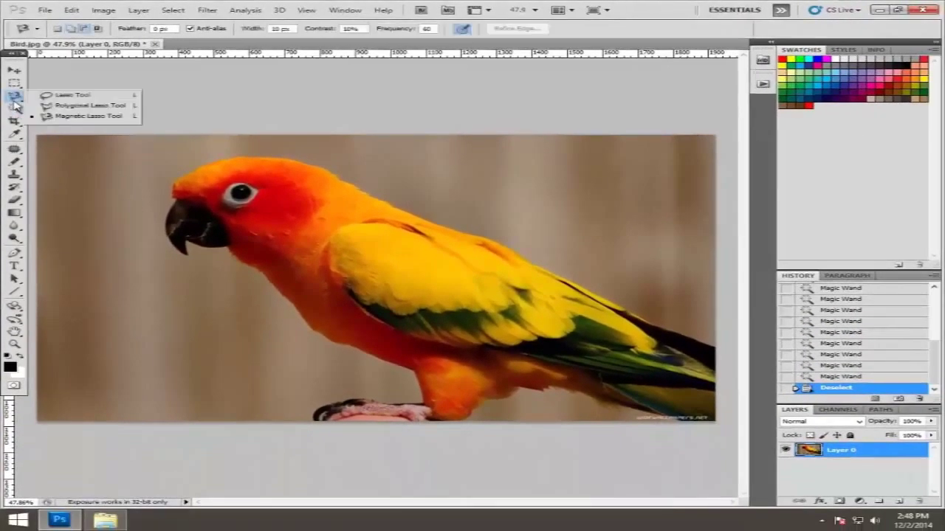
left_click(15, 97)
left_click(76, 119)
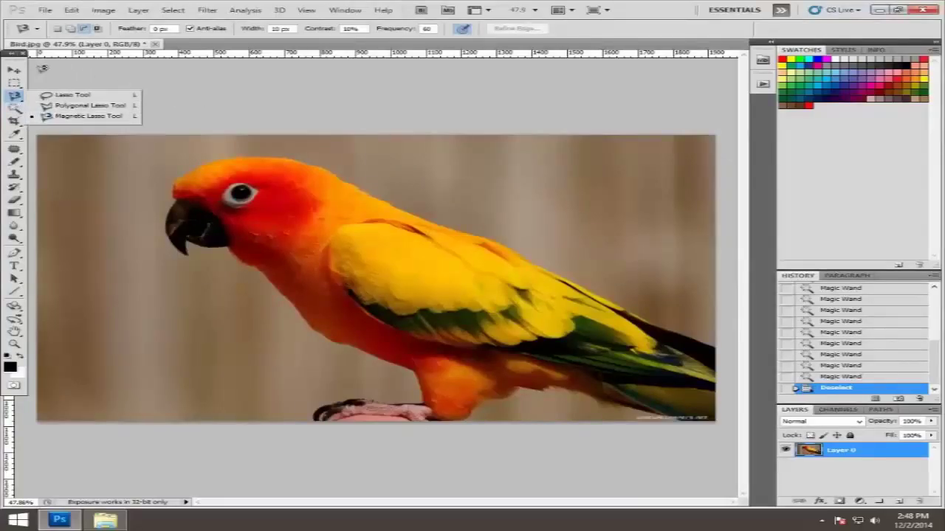
key("v")
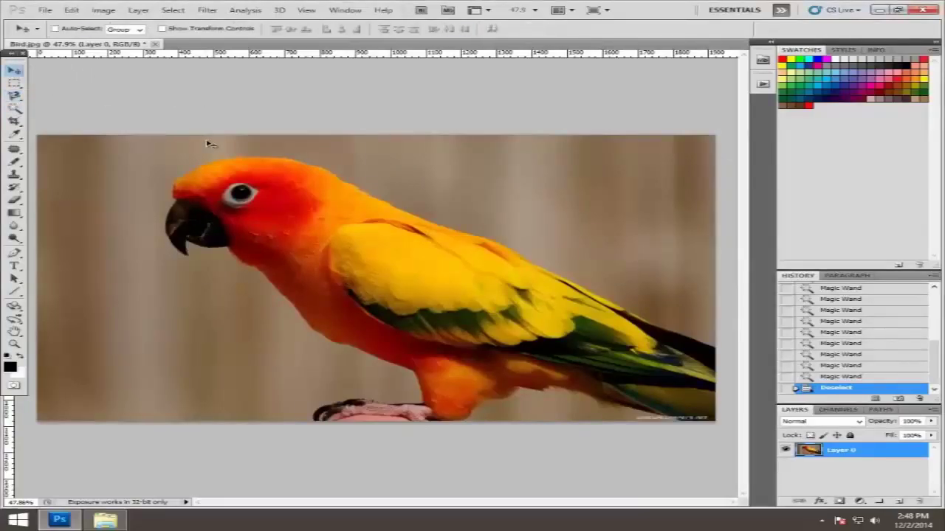